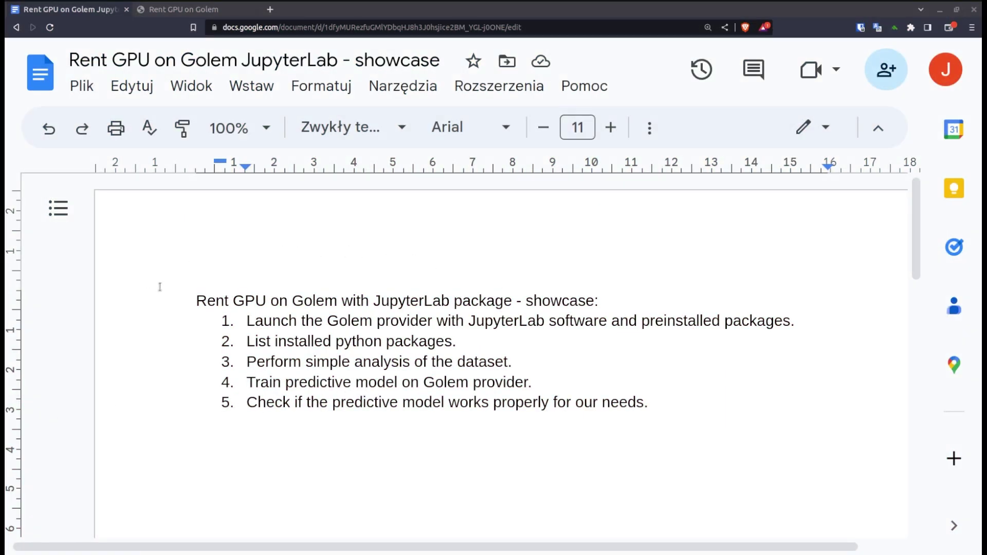
# Highlight the 'Rent GPU on Golem' heading and step 1's JupyterLab and Golem provider wording.
pyautogui.moveTo(196, 302); pyautogui.dragTo(337, 300)
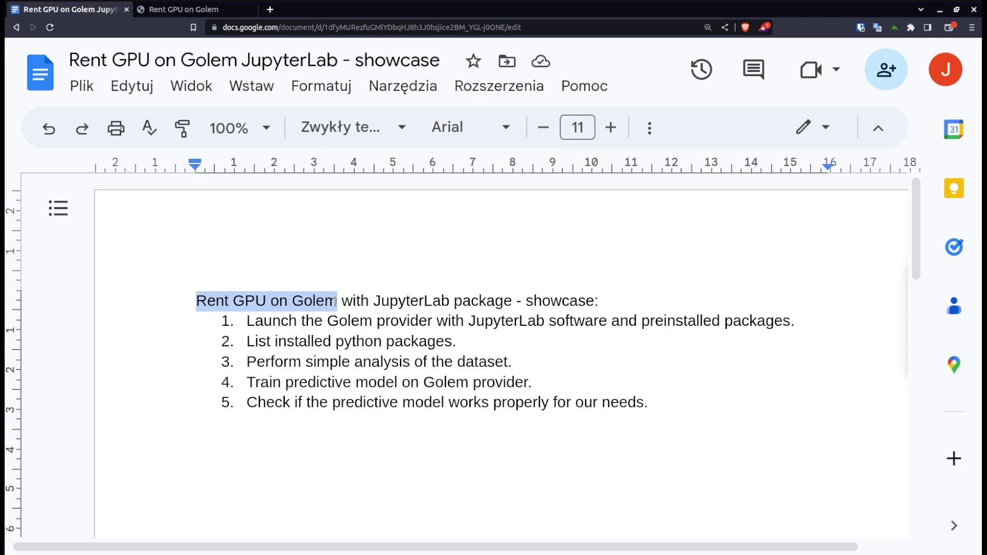
pyautogui.click(354, 302)
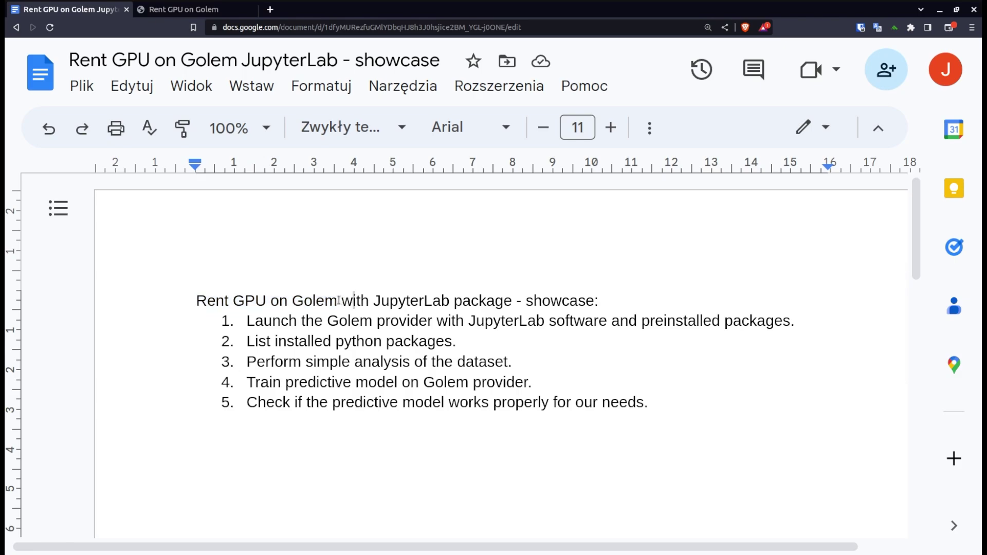
pyautogui.moveTo(340, 301); pyautogui.dragTo(508, 301)
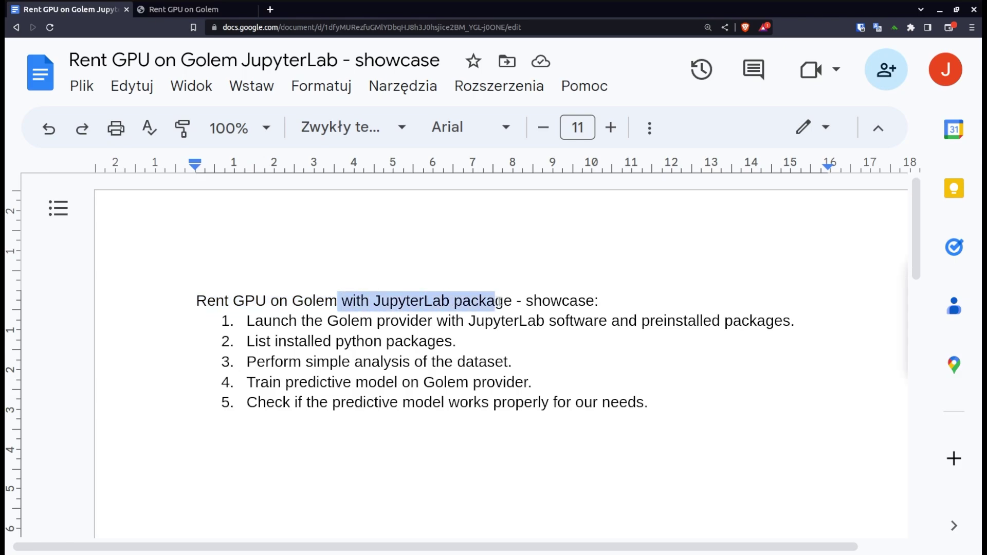
pyautogui.click(248, 321)
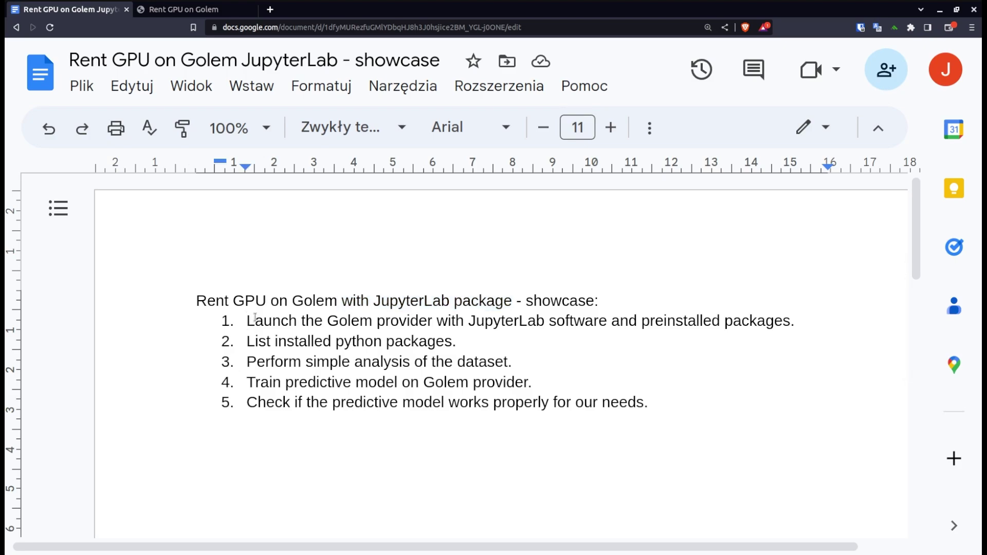
pyautogui.moveTo(248, 320); pyautogui.dragTo(429, 321)
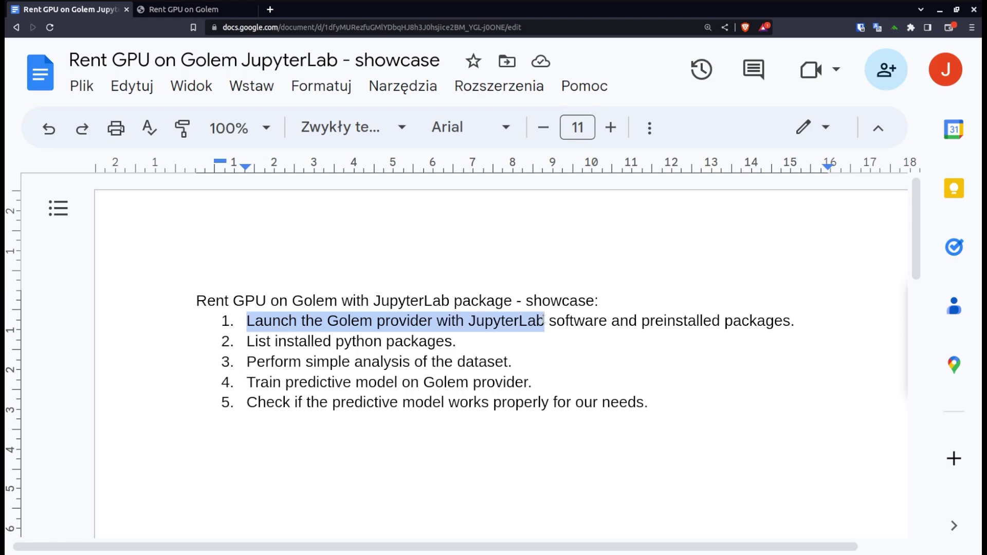
pyautogui.moveTo(429, 321); pyautogui.dragTo(790, 321)
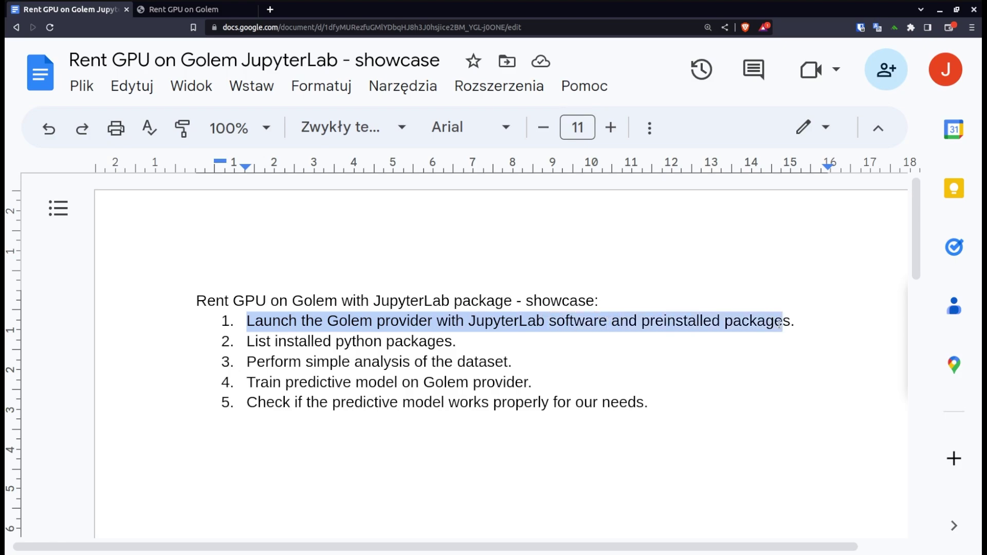
pyautogui.click(574, 321)
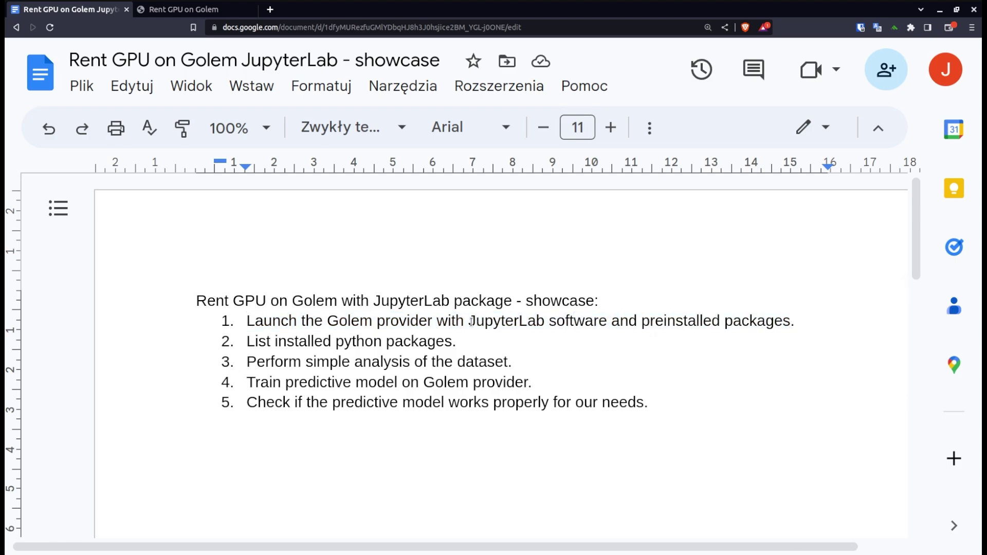
pyautogui.moveTo(468, 321); pyautogui.dragTo(612, 321)
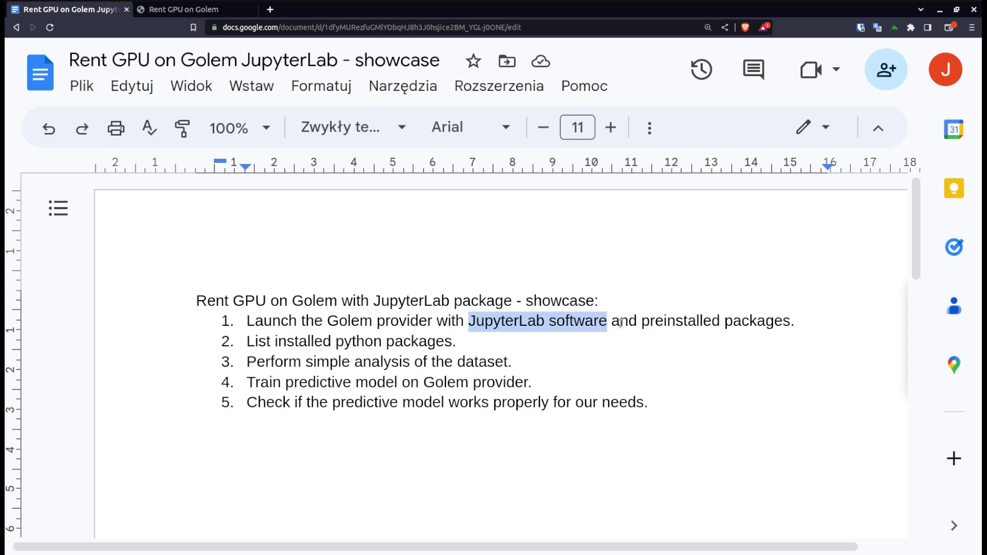
pyautogui.moveTo(328, 320); pyautogui.dragTo(432, 321)
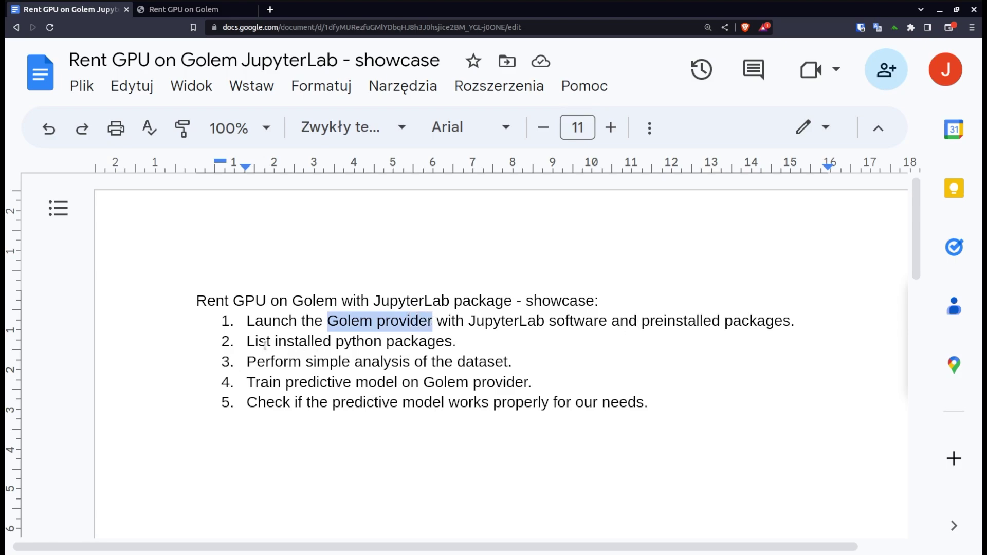
# Highlight plan steps 2–5: listing packages, analysing the dataset, training and checking the model.
pyautogui.moveTo(247, 341); pyautogui.dragTo(453, 341)
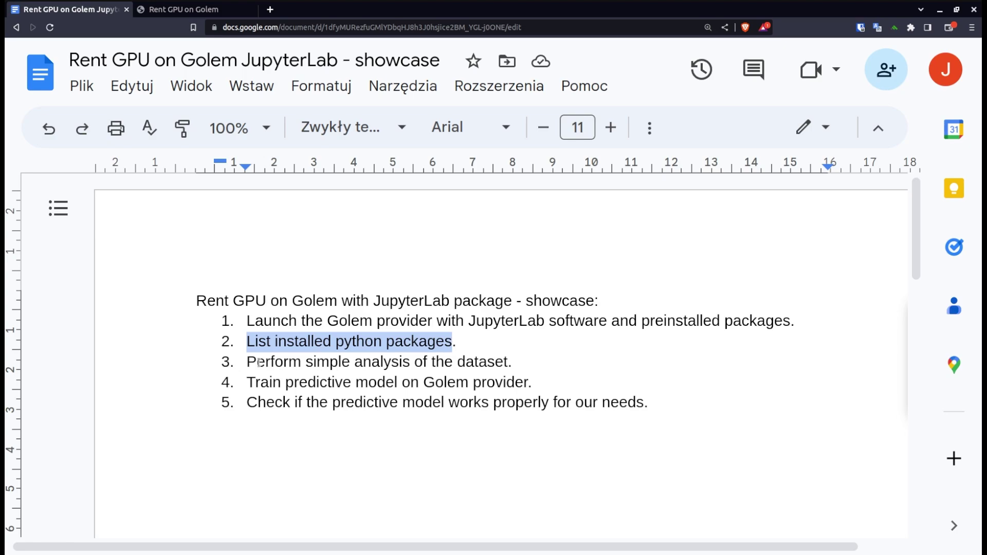
pyautogui.moveTo(247, 362); pyautogui.dragTo(512, 362)
pyautogui.click(247, 383)
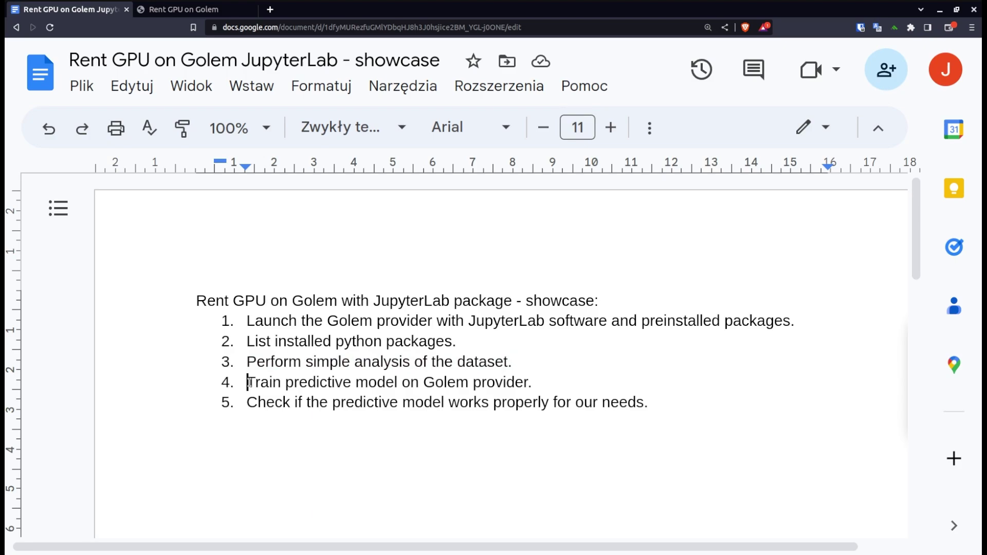
pyautogui.moveTo(247, 382); pyautogui.dragTo(534, 381)
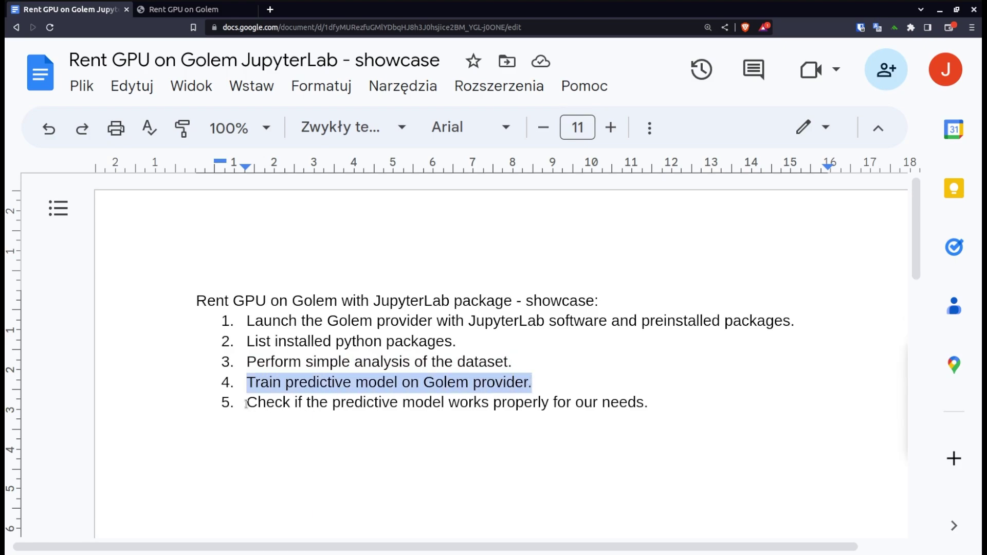
pyautogui.moveTo(247, 402); pyautogui.dragTo(512, 399)
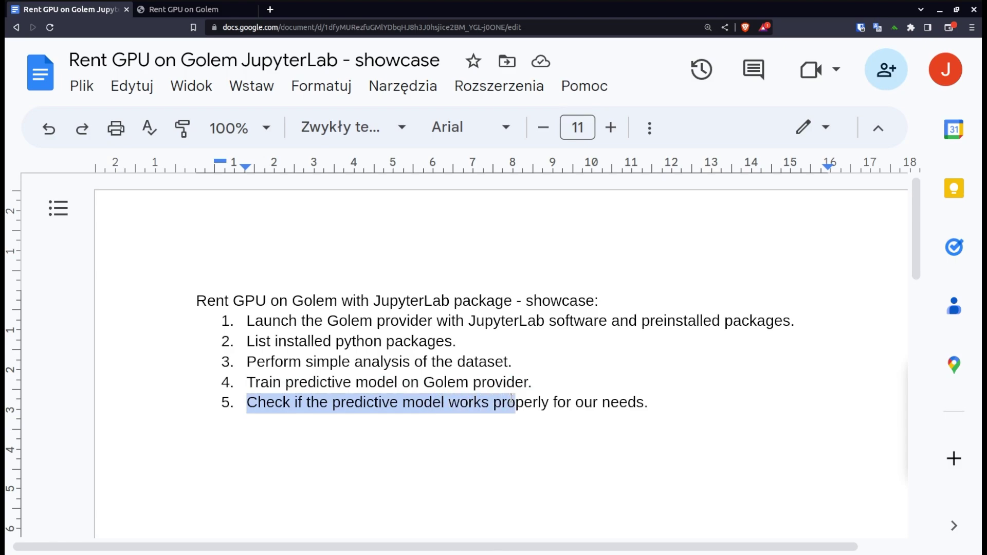
pyautogui.moveTo(513, 399); pyautogui.dragTo(661, 402)
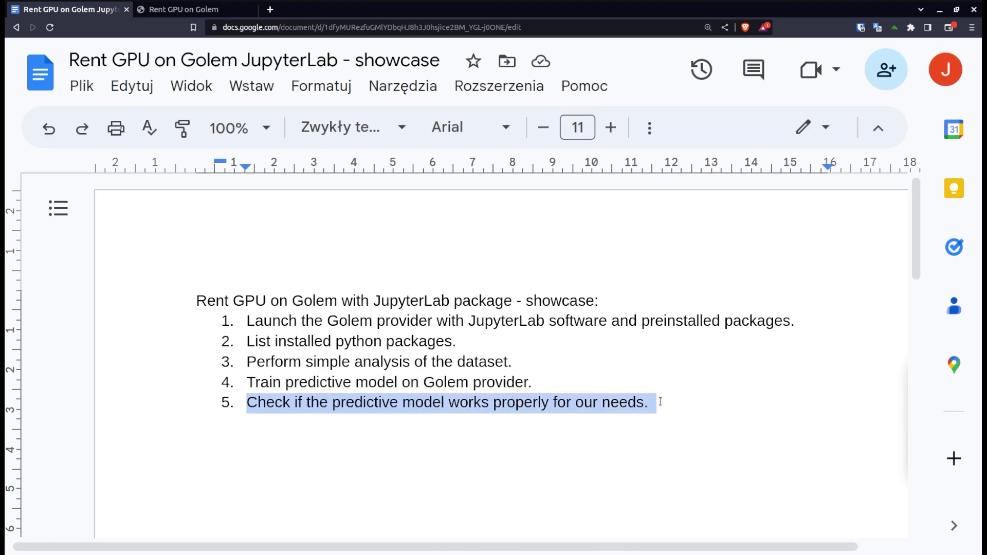
pyautogui.click(527, 379)
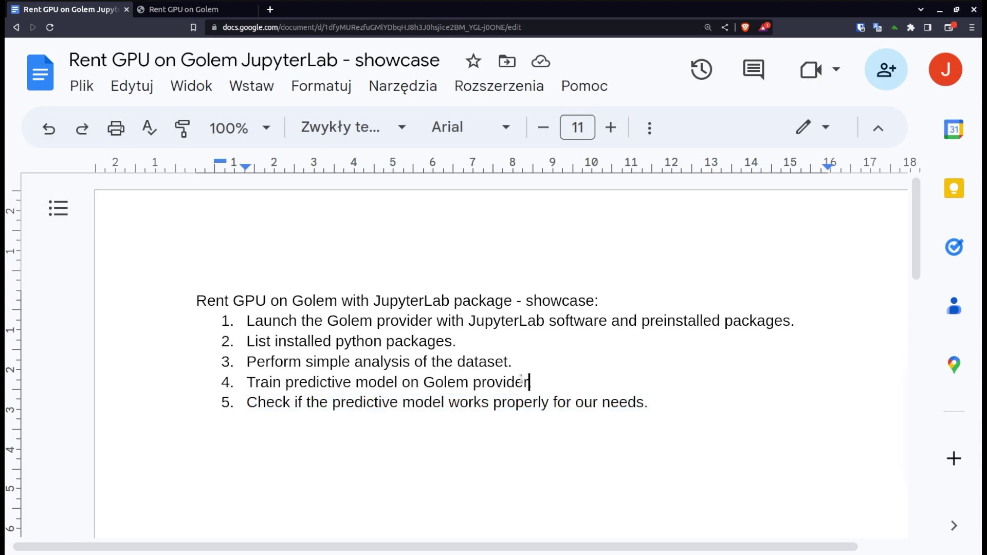
# On the Rent GPU on Golem page, note the sd-3060 card and memory, then launch JupyterLab there.
pyautogui.click(186, 15)
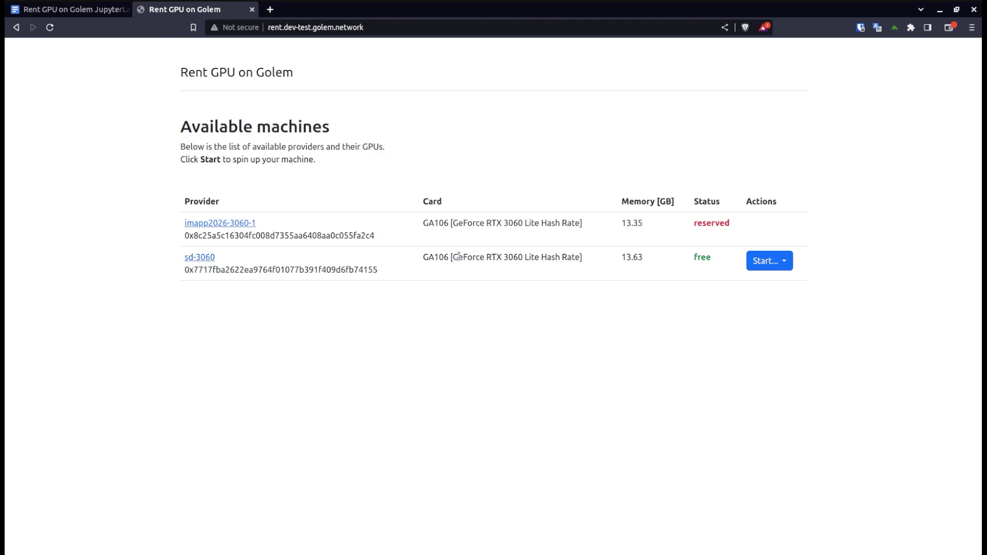
pyautogui.moveTo(453, 257); pyautogui.dragTo(527, 259)
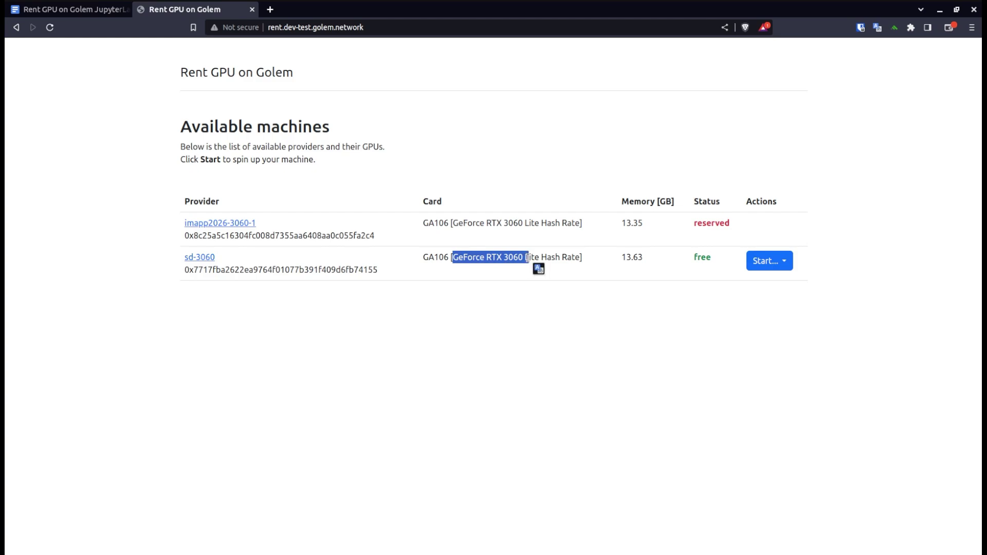
pyautogui.moveTo(621, 258); pyautogui.dragTo(653, 261)
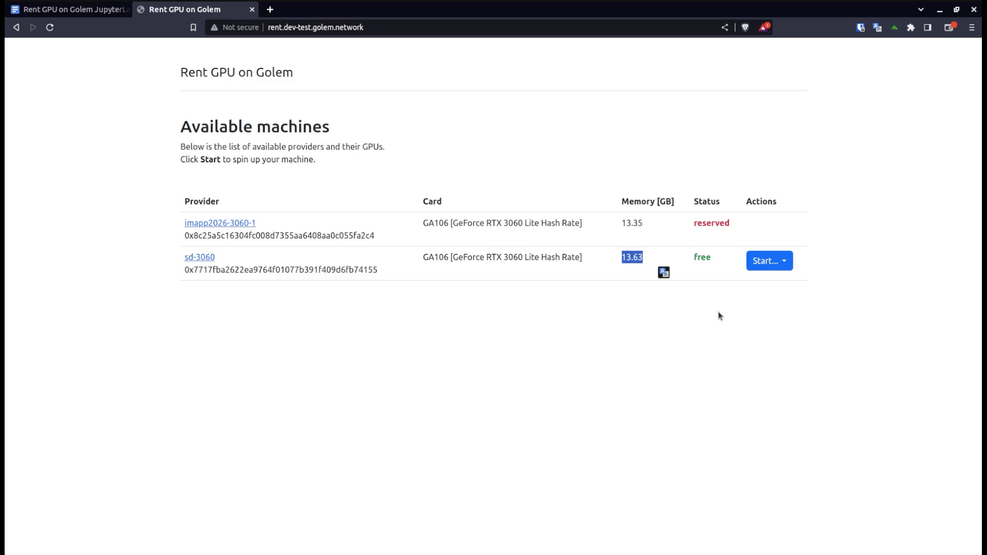
pyautogui.click(766, 291)
pyautogui.click(775, 263)
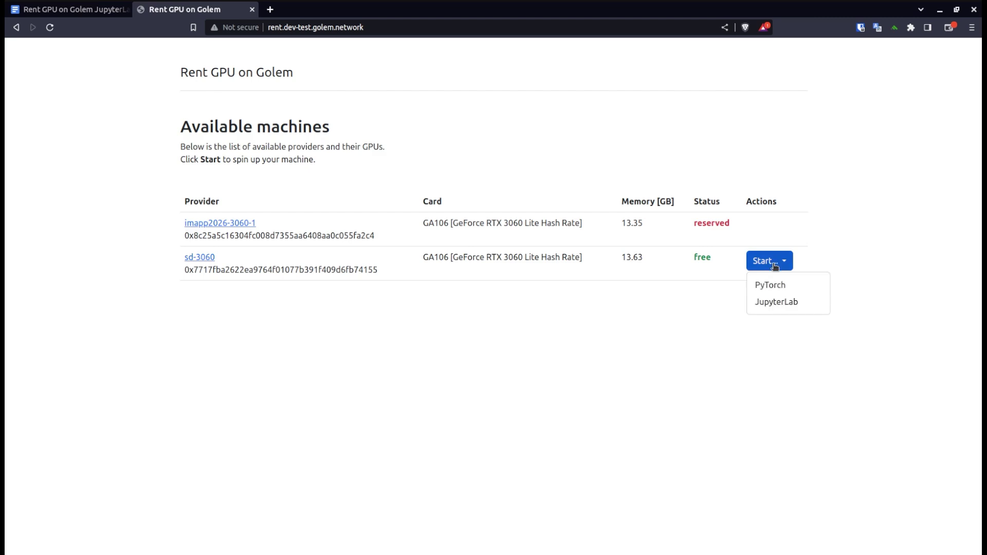
pyautogui.click(775, 302)
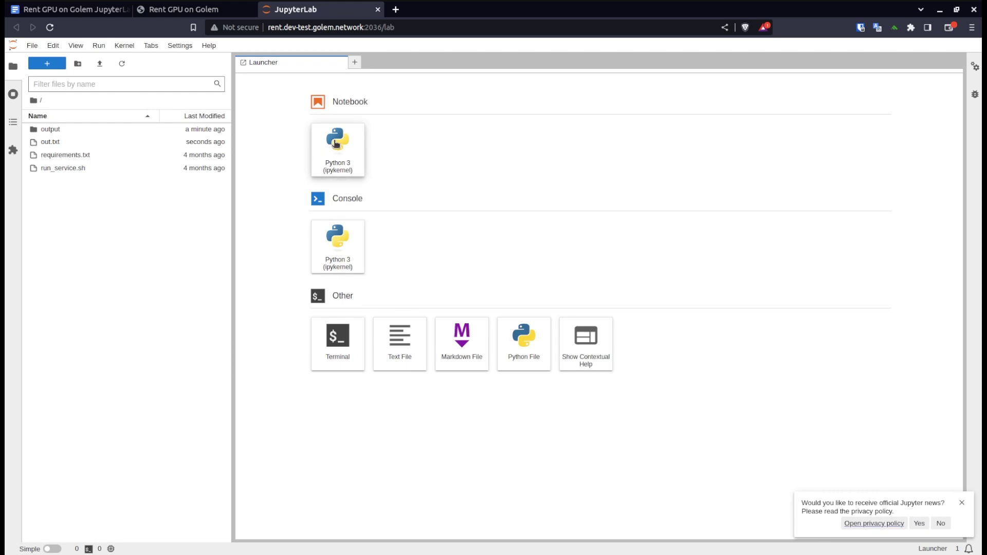
# Create a Python 3 notebook and run !pip freeze in its first cell, fixing a typo.
pyautogui.click(342, 152)
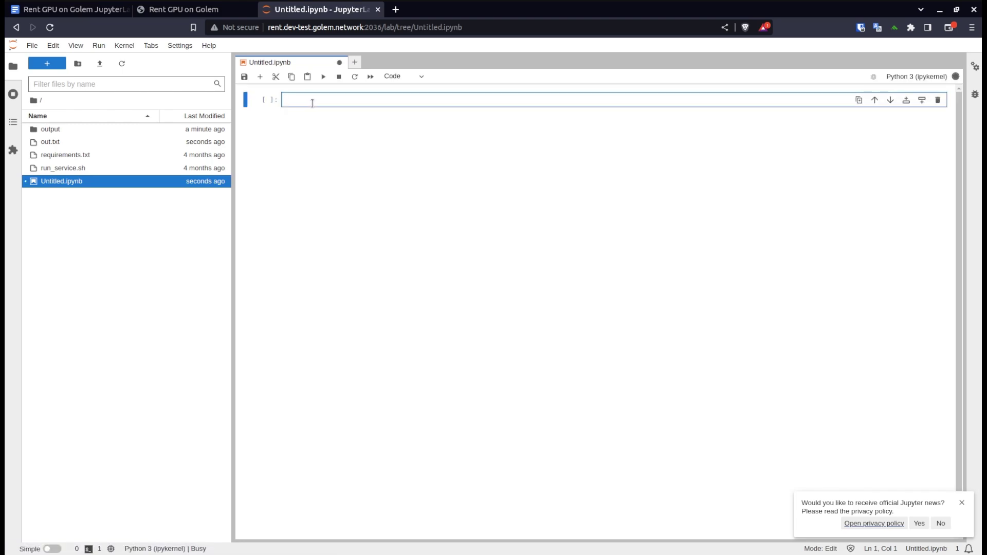
pyautogui.write('!pip ')
pyautogui.write('frezee')
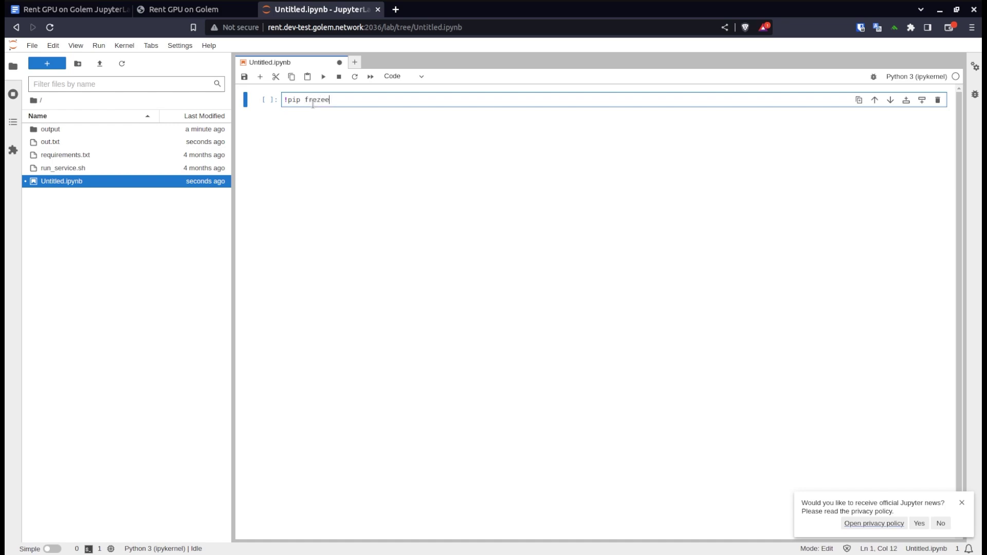
pyautogui.press('BackSpace')
pyautogui.press('BackSpace')
pyautogui.write('ze')
pyautogui.press('Return')
pyautogui.press('BackSpace')
pyautogui.hotkey('shift', 'Return')
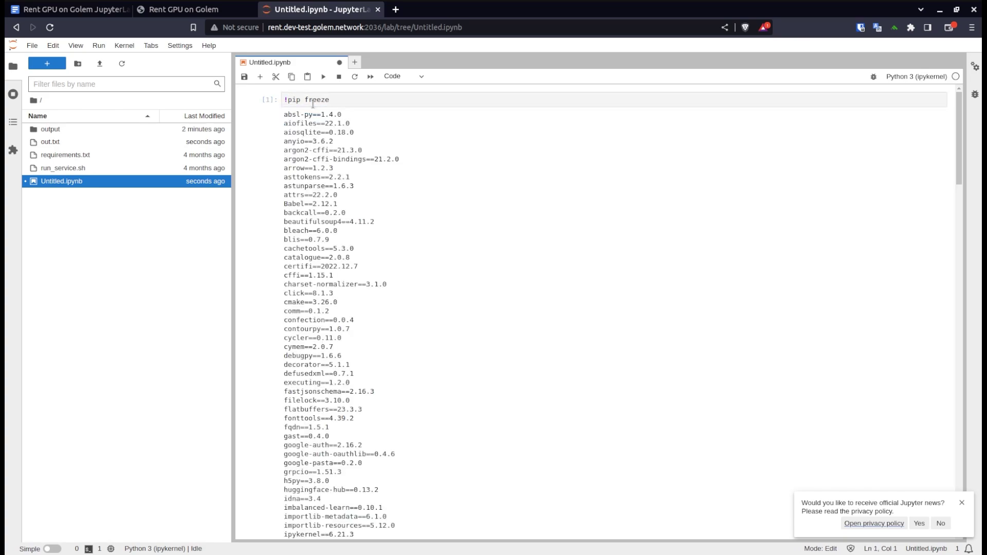
pyautogui.click(417, 153)
pyautogui.scroll(-2, 423, 159)
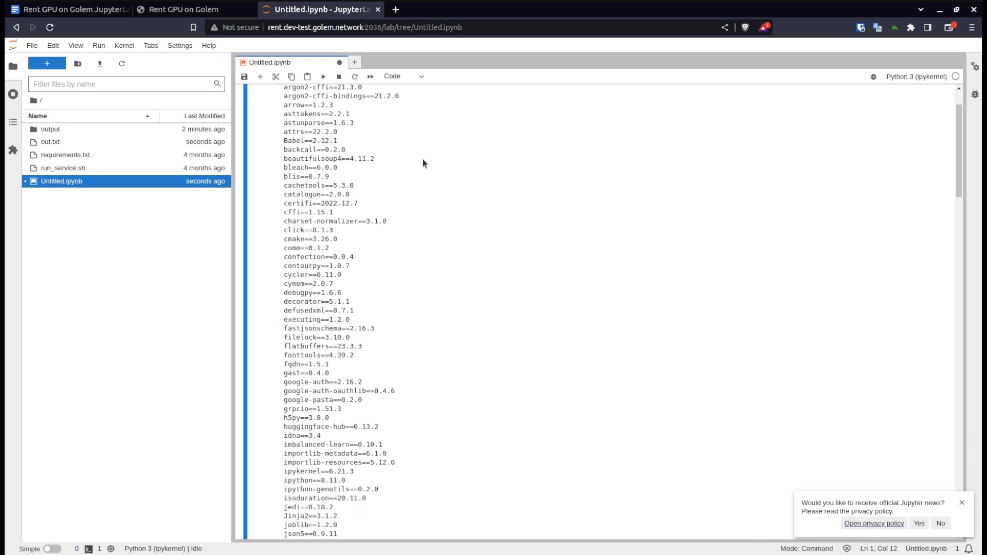
pyautogui.scroll(-2, 423, 158)
pyautogui.rightClick(423, 159)
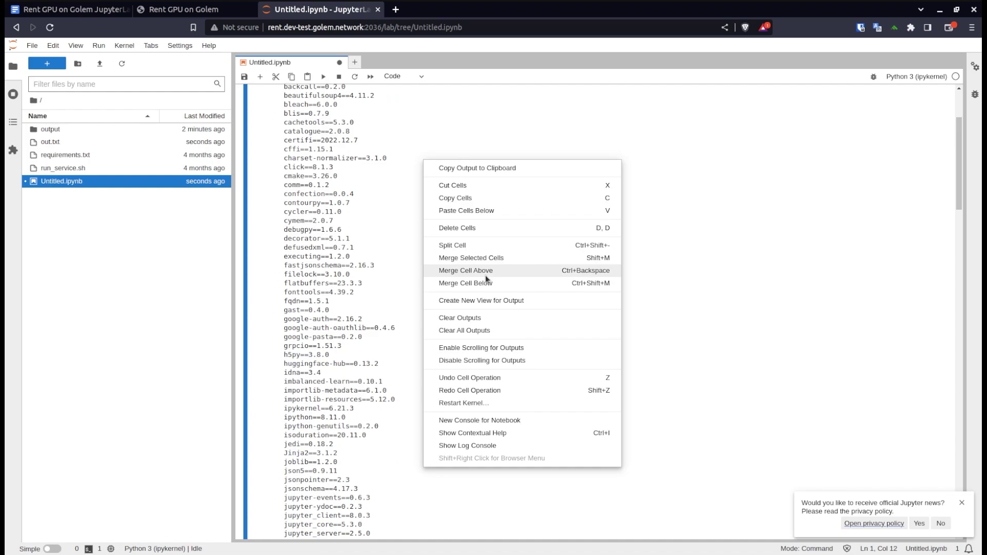
pyautogui.click(489, 349)
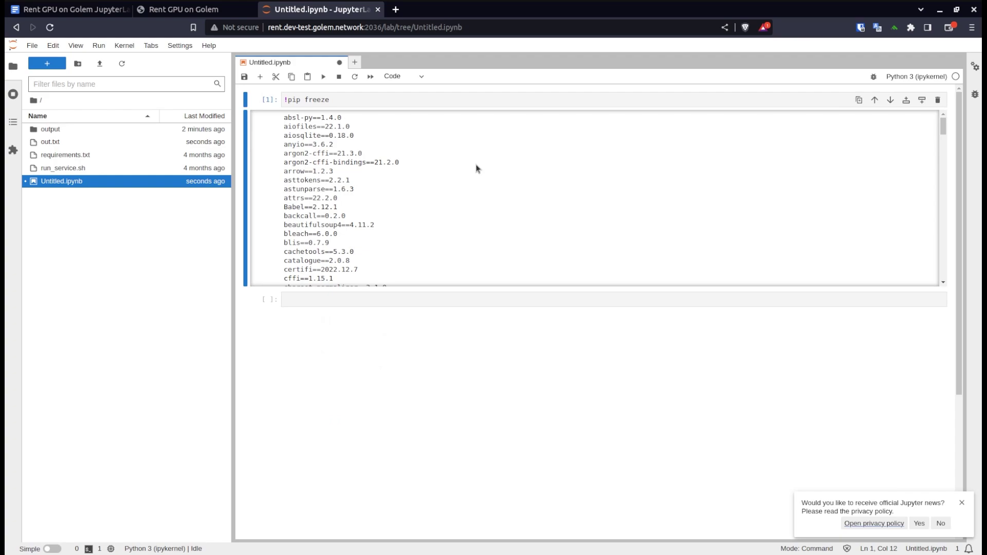
pyautogui.scroll(-2, 476, 169)
pyautogui.scroll(-2, 476, 168)
pyautogui.scroll(-1, 476, 168)
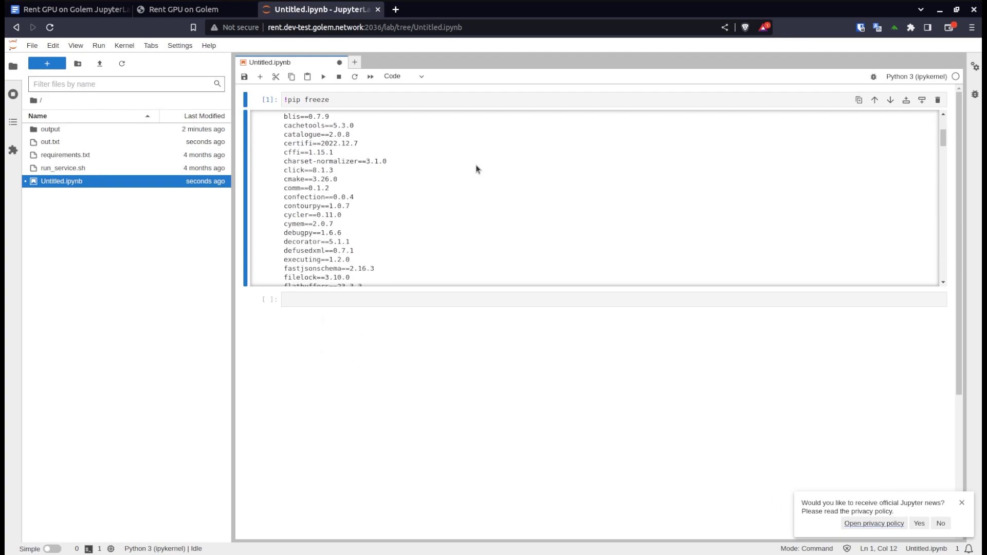
pyautogui.scroll(-1, 475, 168)
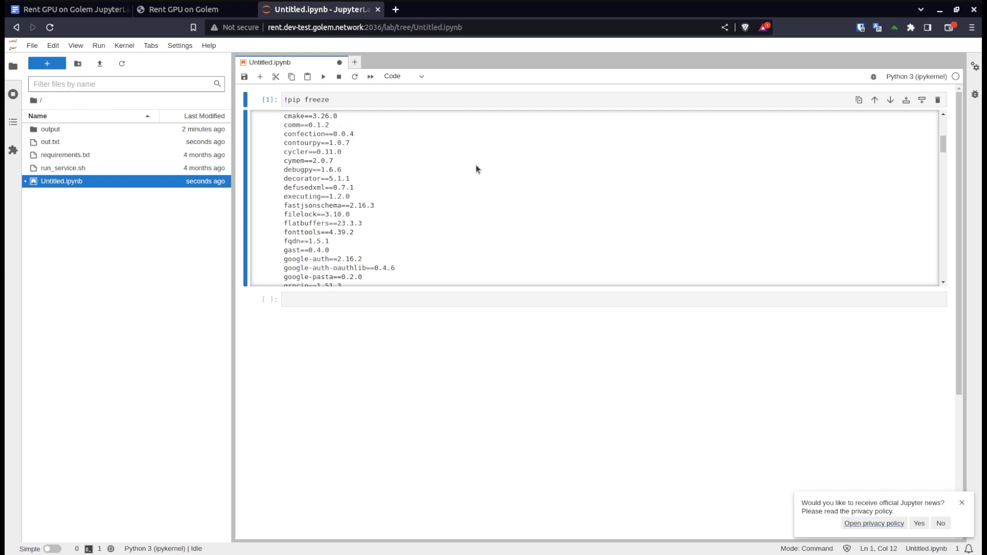
pyautogui.scroll(-2, 476, 165)
pyautogui.scroll(-2, 476, 165)
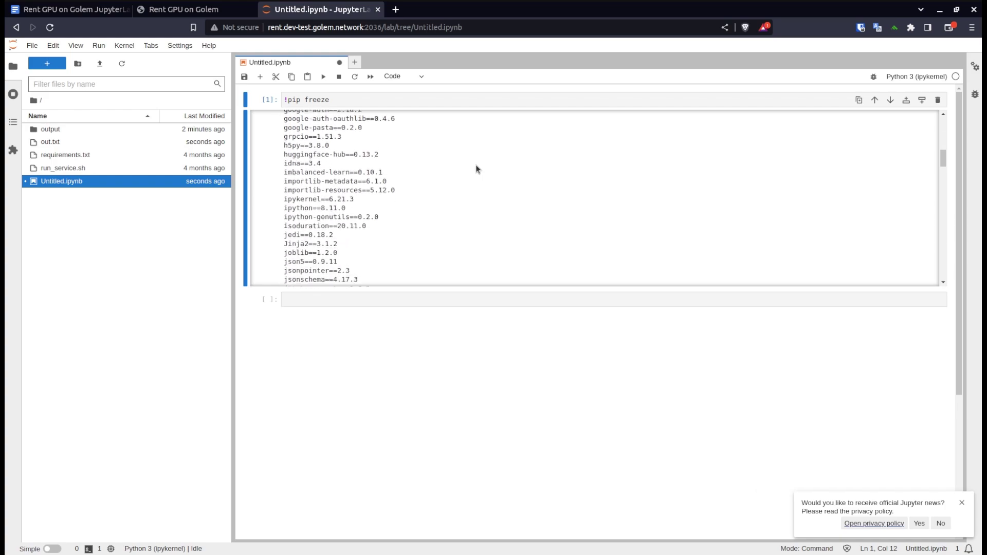
pyautogui.scroll(-1, 476, 165)
pyautogui.scroll(-2, 476, 165)
pyautogui.scroll(-2, 476, 164)
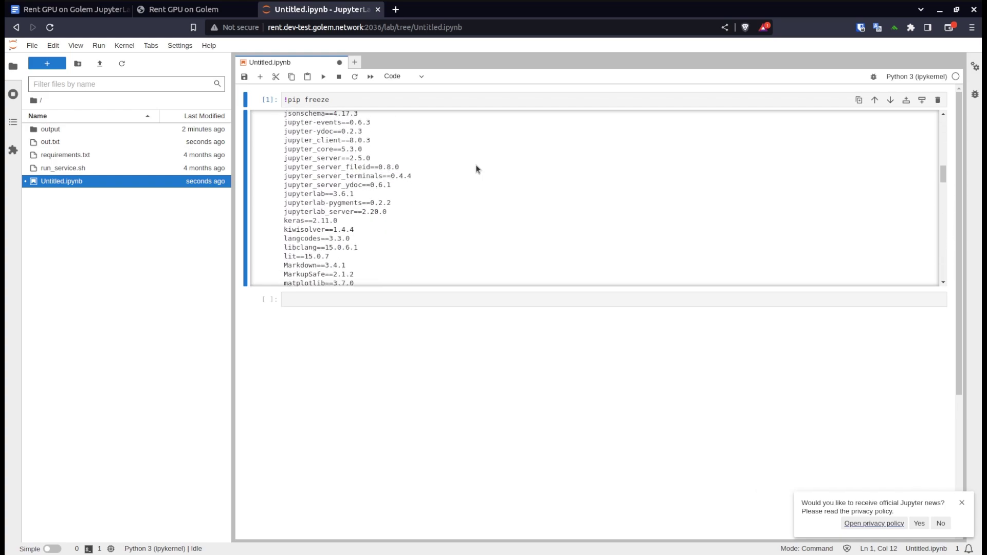
pyautogui.scroll(-1, 475, 165)
pyautogui.scroll(-1, 476, 164)
pyautogui.scroll(-1, 476, 164)
pyautogui.scroll(-2, 476, 164)
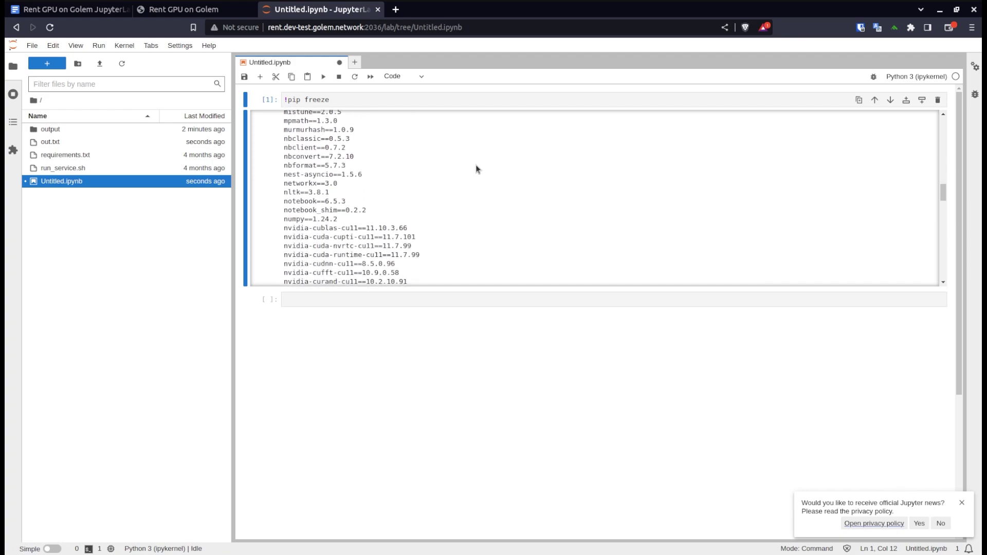
pyautogui.scroll(-1, 476, 168)
pyautogui.scroll(-1, 476, 169)
pyautogui.scroll(-2, 475, 168)
pyautogui.scroll(-2, 476, 169)
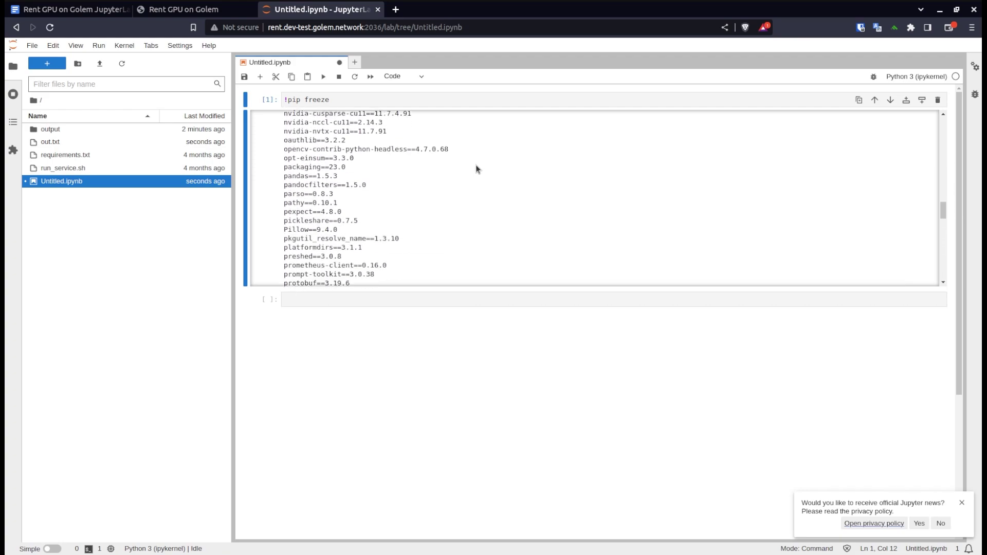
pyautogui.scroll(-1, 476, 165)
pyautogui.scroll(-2, 476, 164)
pyautogui.scroll(-2, 476, 164)
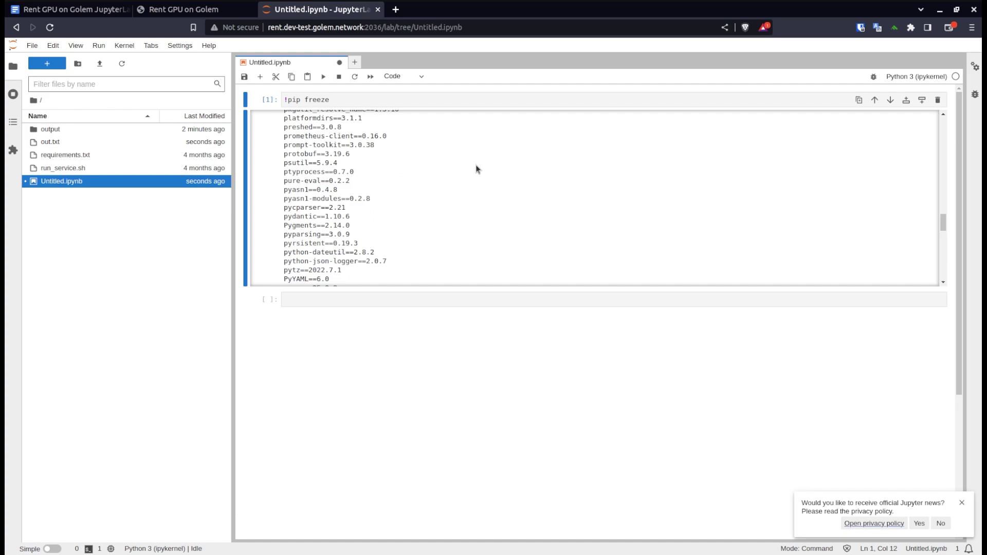
pyautogui.scroll(-2, 476, 168)
pyautogui.scroll(-1, 476, 168)
pyautogui.scroll(-1, 476, 168)
pyautogui.scroll(-2, 475, 168)
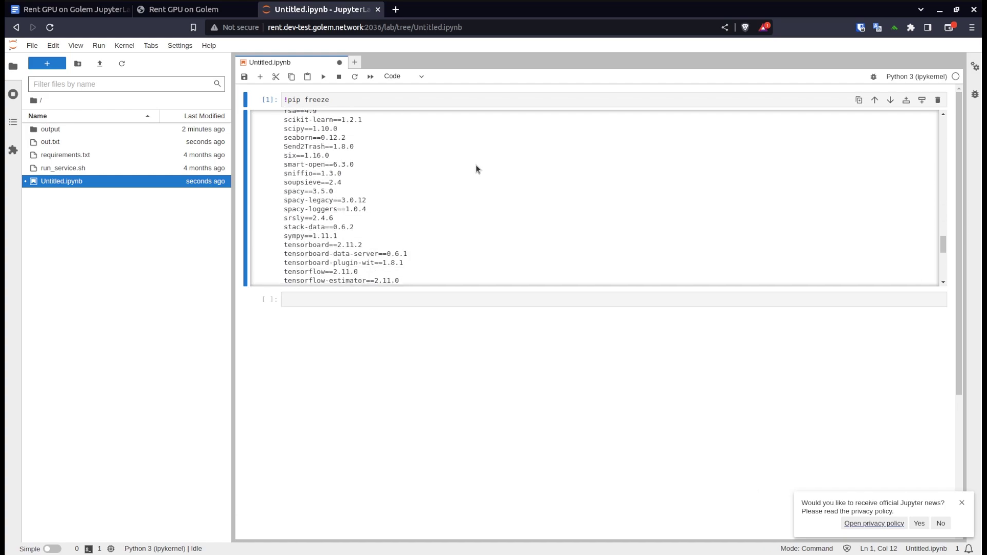
pyautogui.scroll(-1, 476, 168)
pyautogui.scroll(-2, 475, 168)
pyautogui.scroll(-2, 476, 169)
pyautogui.scroll(-1, 476, 168)
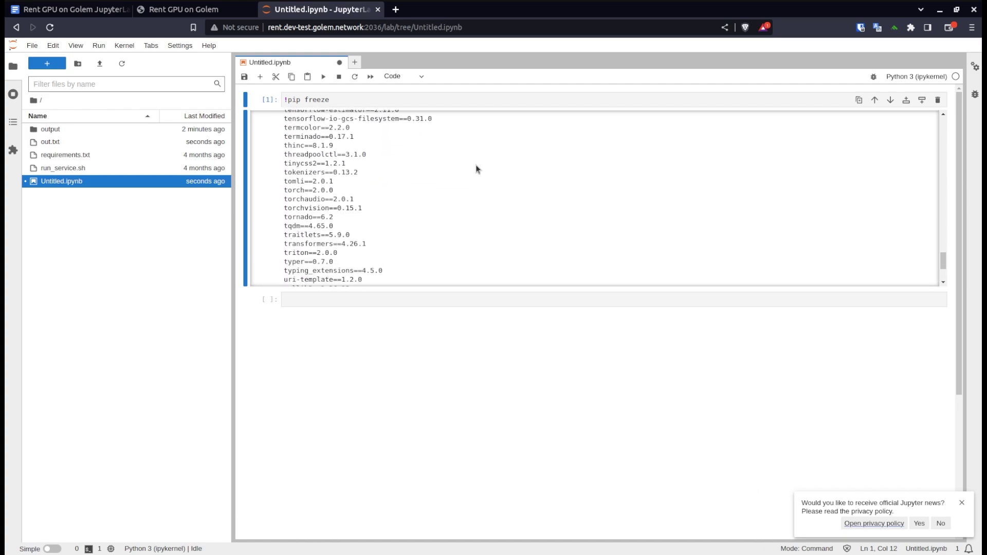
pyautogui.scroll(-2, 476, 168)
pyautogui.scroll(-2, 476, 169)
pyautogui.scroll(-2, 476, 168)
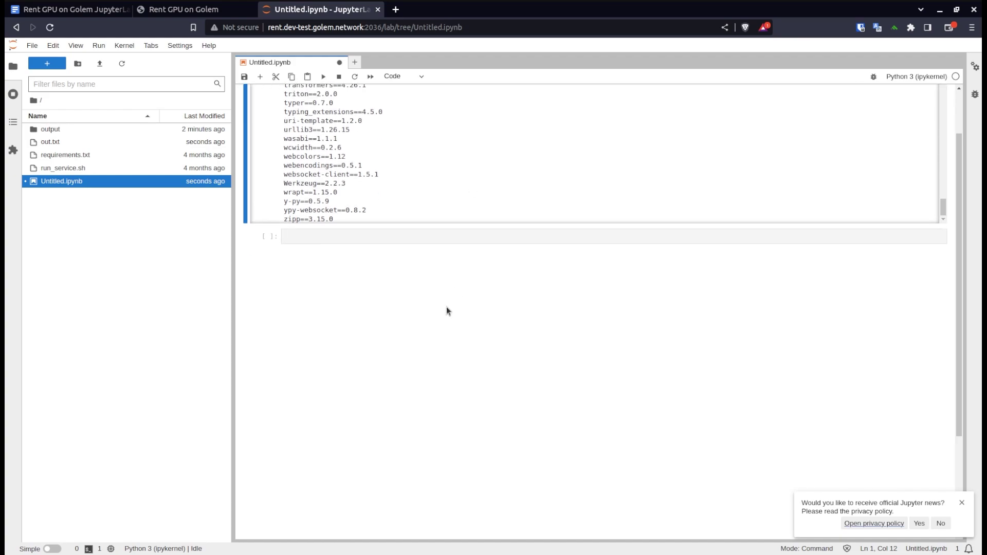
pyautogui.scroll(1, 444, 313)
pyautogui.scroll(1, 445, 314)
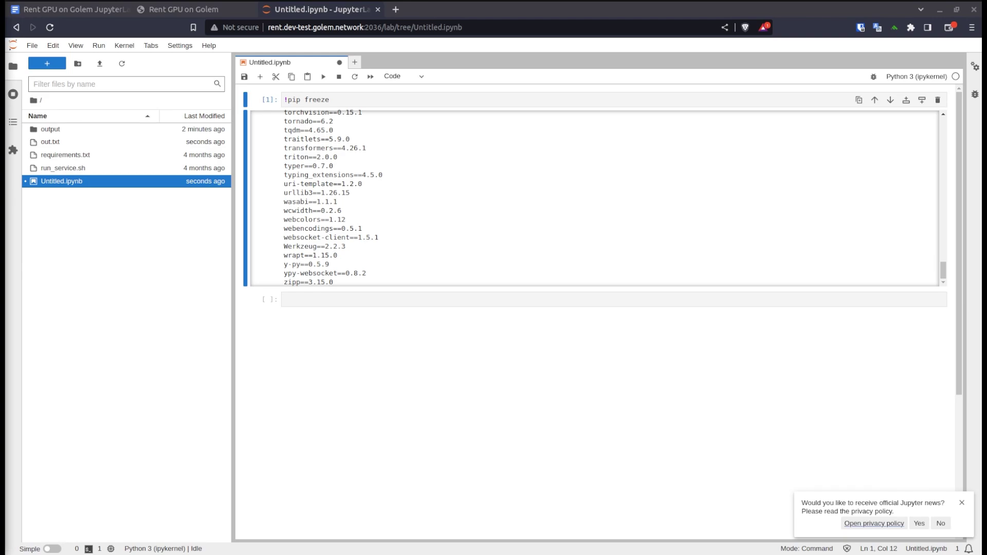
# Paste the pandas, seaborn, numpy, matplotlib and sklearn imports into the empty cell and run them.
pyautogui.click(383, 300)
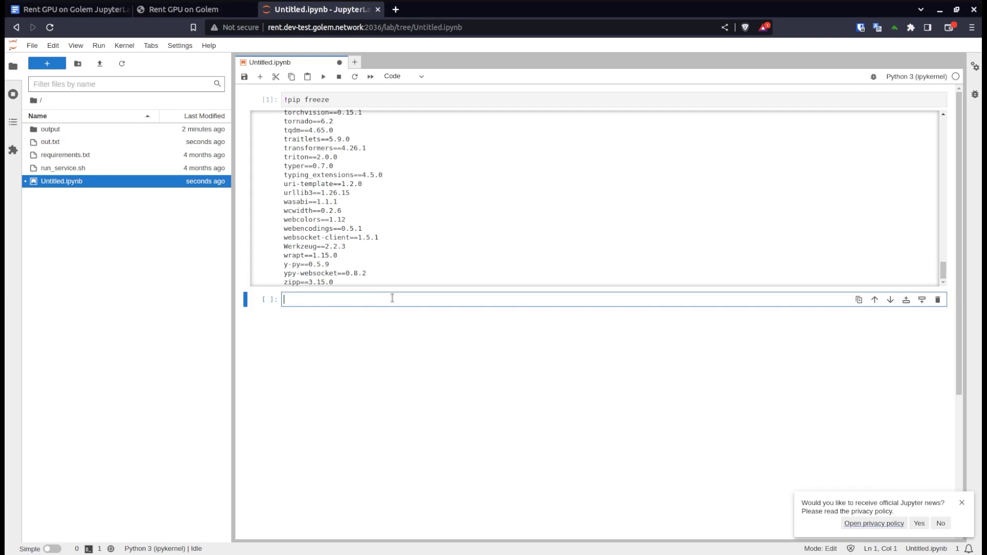
pyautogui.hotkey('ctrl', 'v')
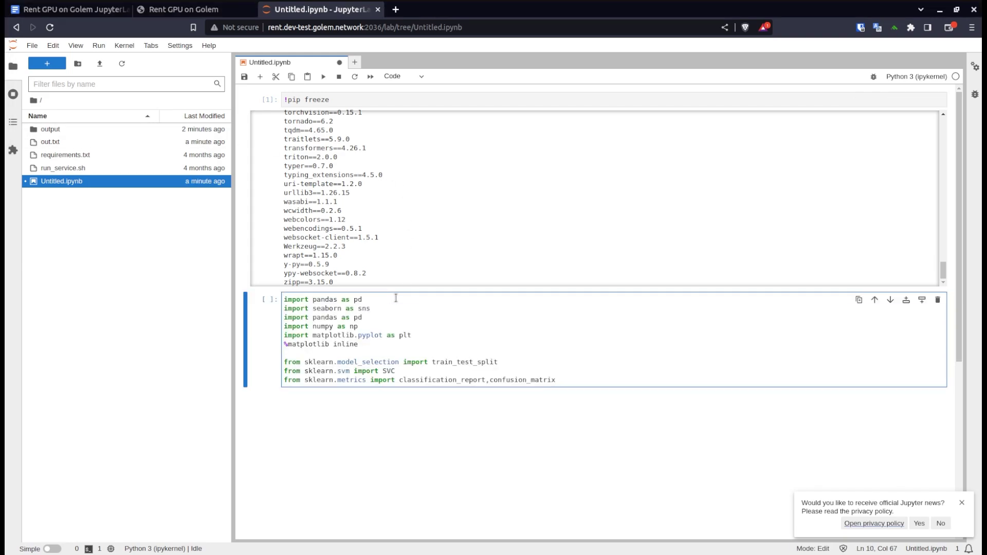
pyautogui.hotkey('shift', 'Return')
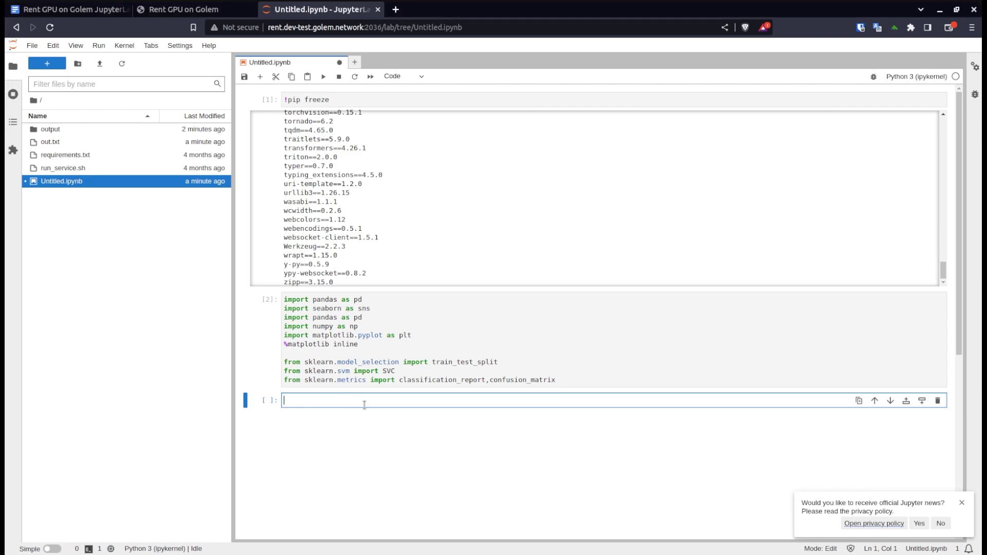
# Paste the iris JSON records and point out the sepalLength and petalWidth fields.
pyautogui.hotkey('ctrl', 'v')
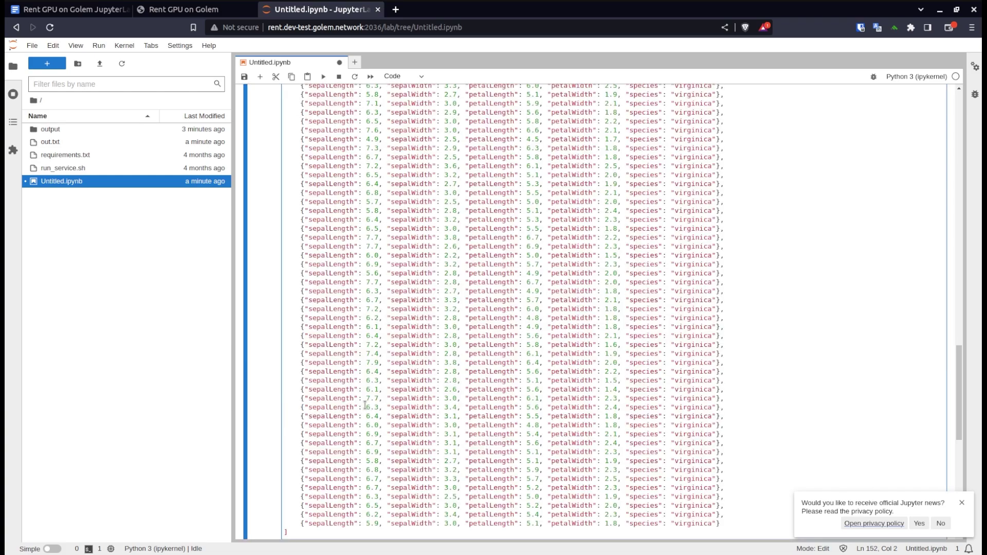
pyautogui.scroll(5, 364, 405)
pyautogui.scroll(8, 364, 405)
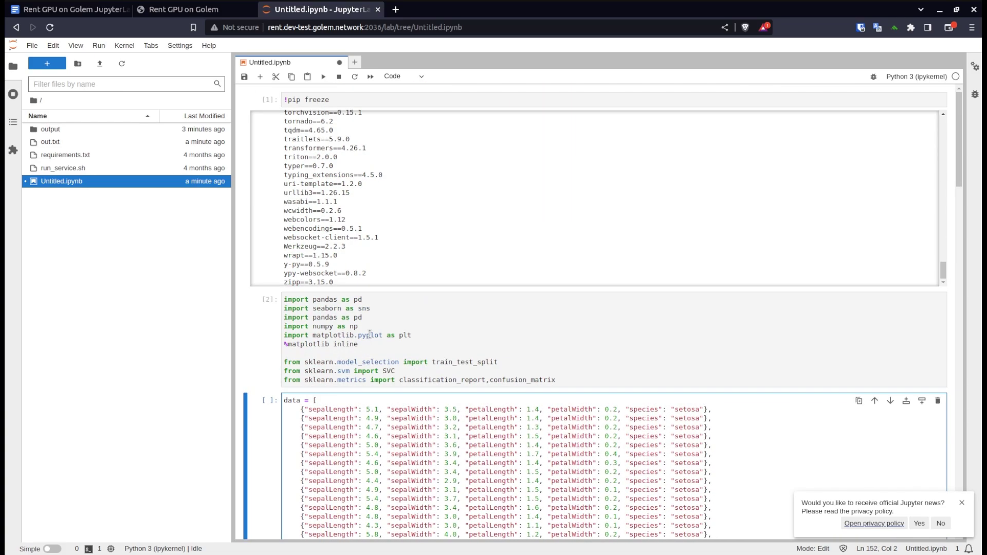
pyautogui.scroll(7, 369, 334)
pyautogui.scroll(-3, 368, 334)
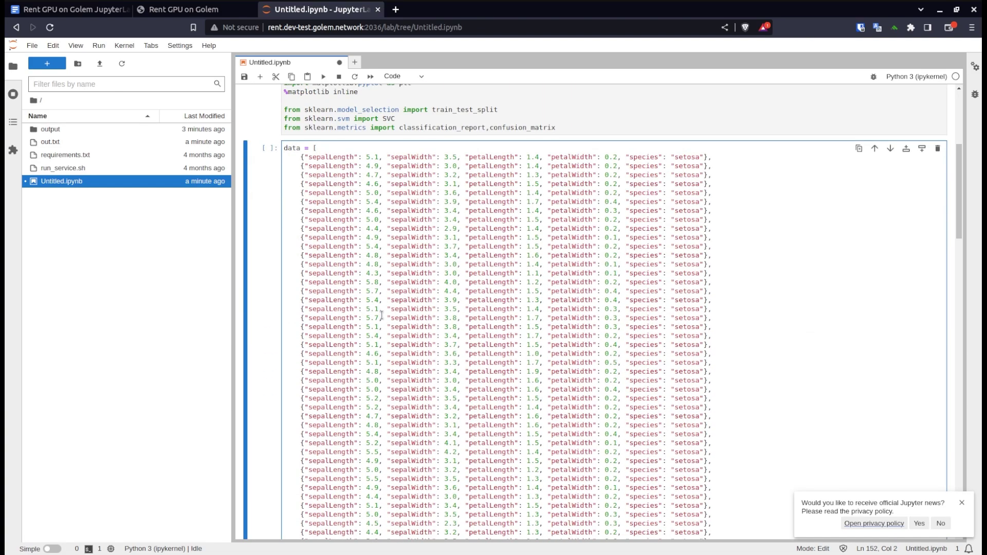
pyautogui.doubleClick(320, 158)
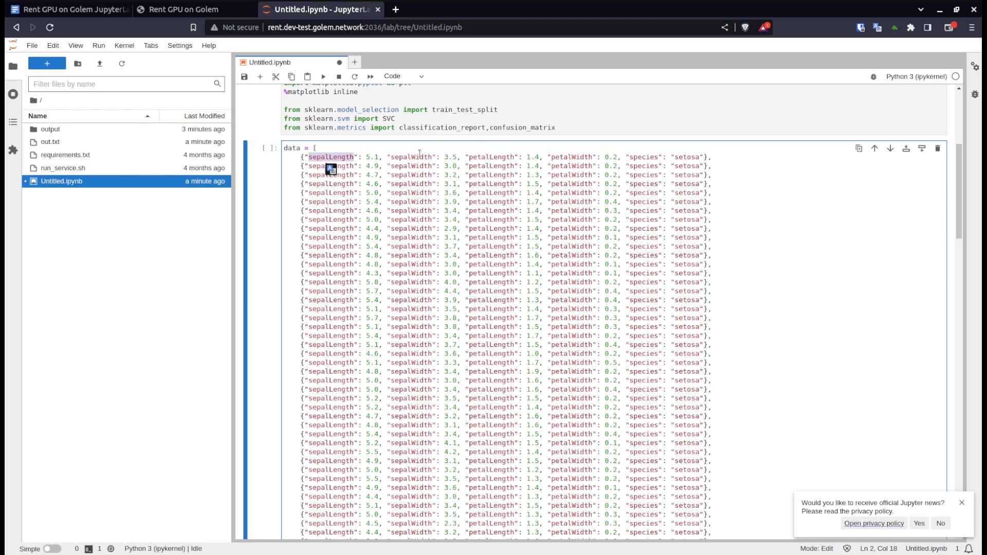
pyautogui.doubleClick(420, 156)
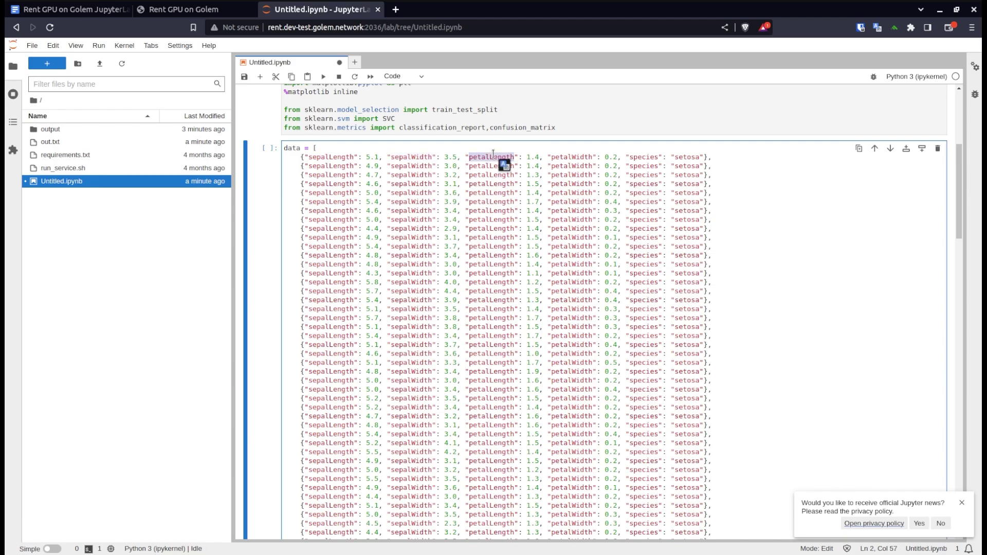
pyautogui.doubleClick(583, 157)
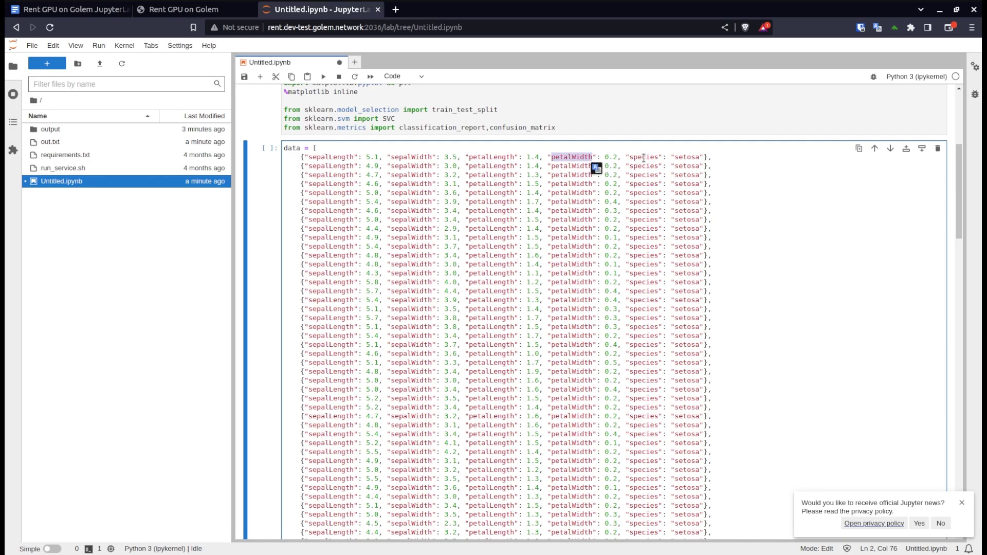
pyautogui.click(645, 158)
# Point out the species field and its setosa, versicolor and virginica values.
pyautogui.doubleClick(645, 157)
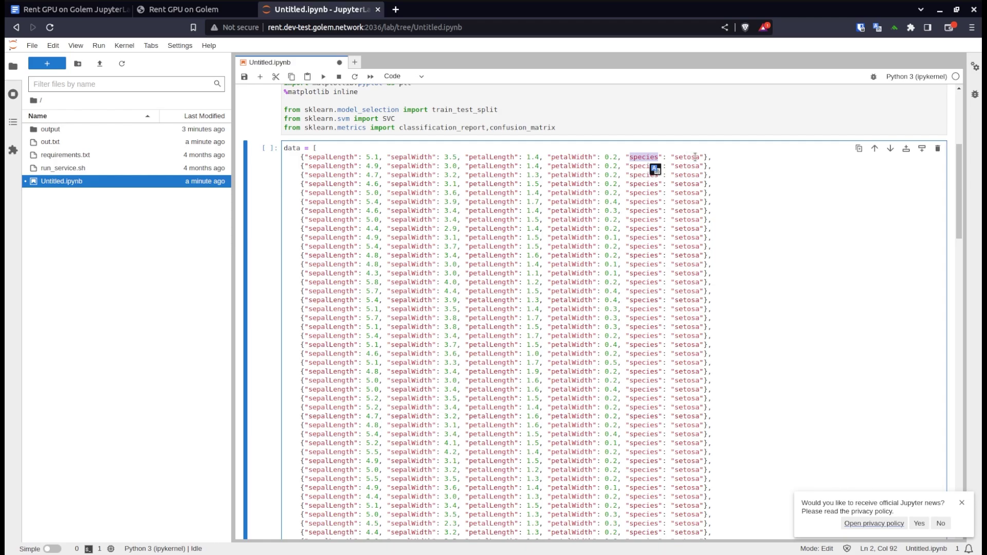
pyautogui.doubleClick(689, 157)
pyautogui.scroll(-5, 689, 157)
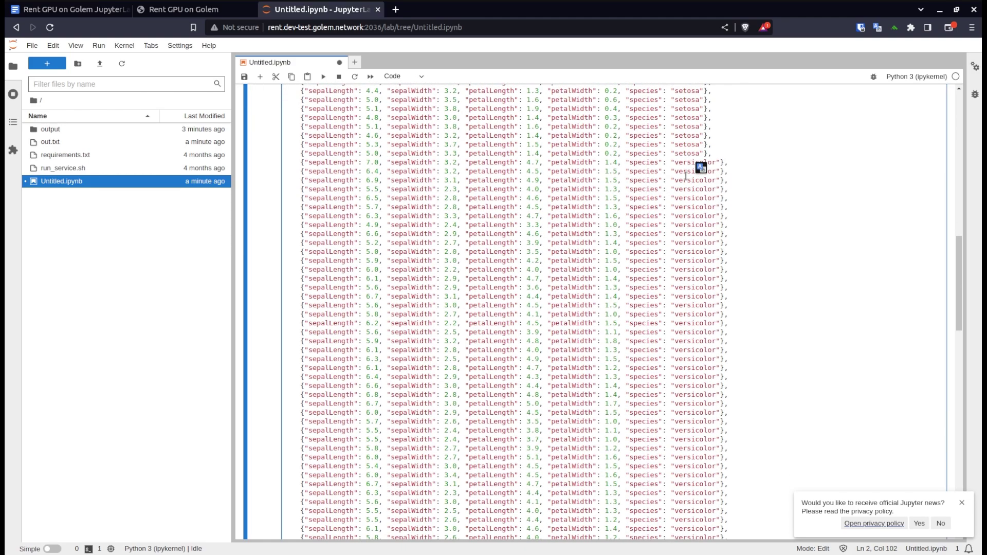
pyautogui.doubleClick(687, 180)
pyautogui.click(807, 247)
pyautogui.scroll(-7, 742, 256)
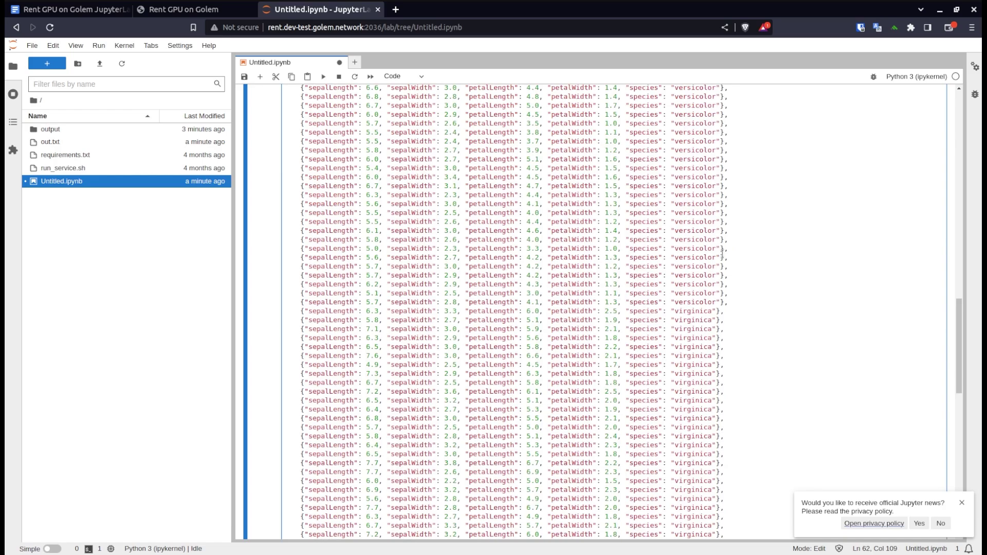
pyautogui.doubleClick(693, 295)
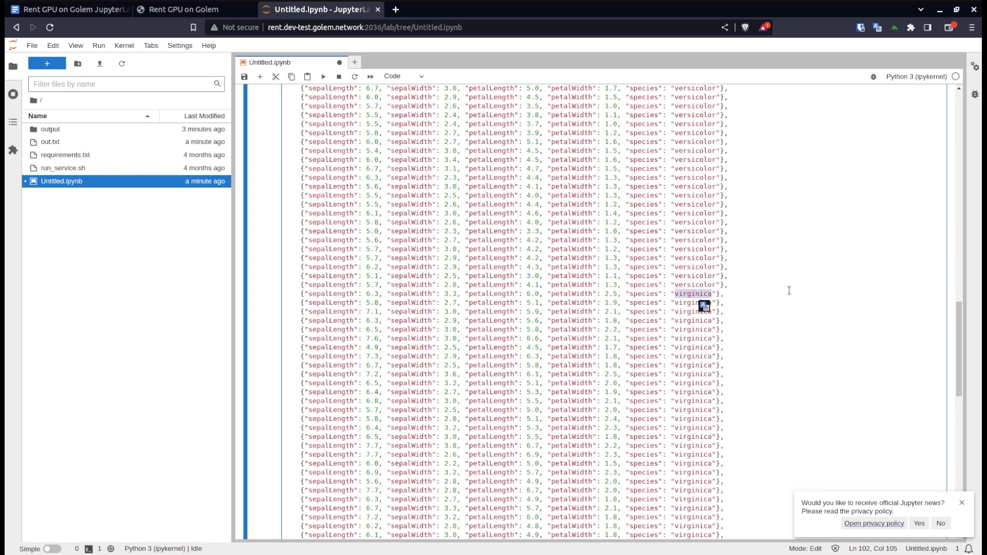
pyautogui.click(782, 273)
pyautogui.scroll(-5, 764, 246)
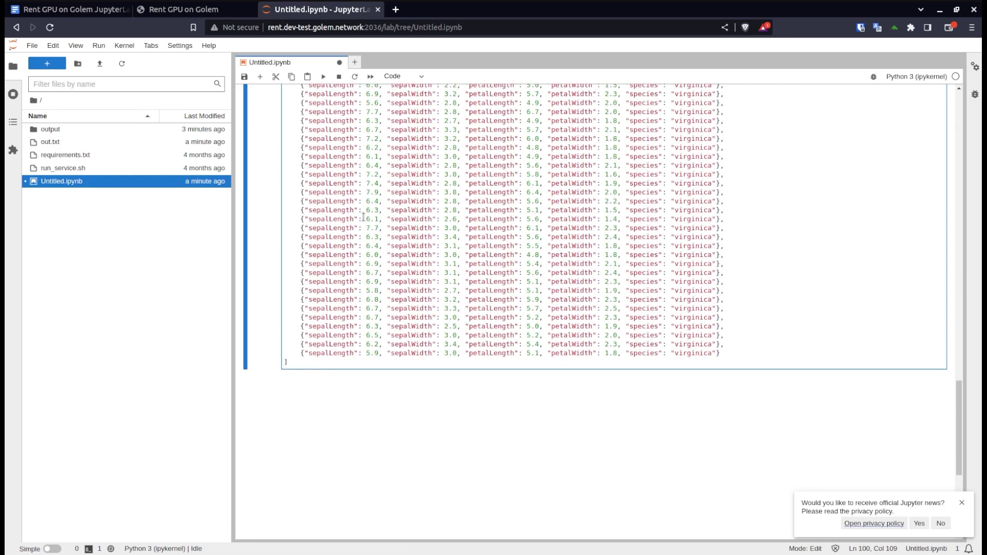
pyautogui.click(759, 241)
# Add a new cell and run the pd.DataFrame code to show data_df as a table.
pyautogui.hotkey('shift', 'Return')
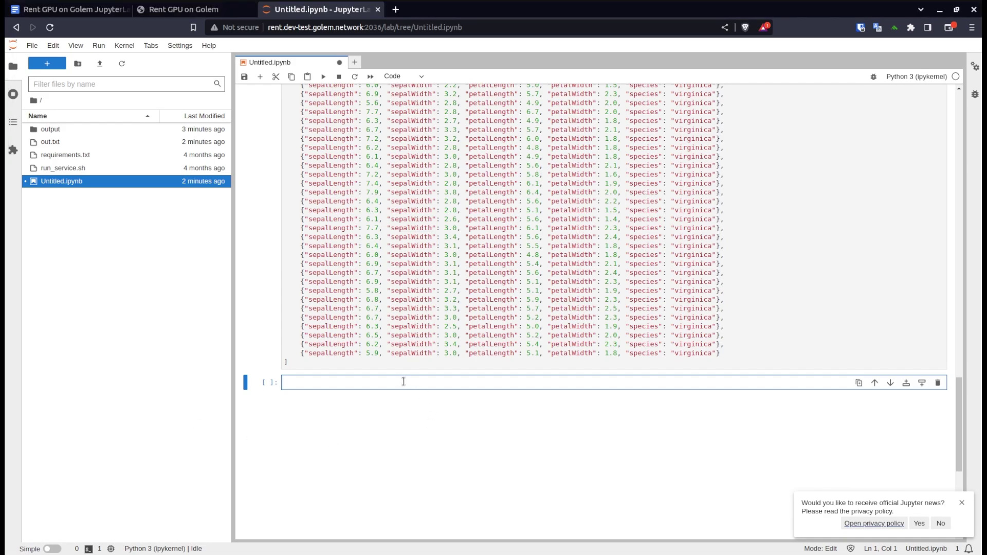
pyautogui.write('data_df = pd.DataFrame(data, index=range(len(data))) data_df')
pyautogui.hotkey('shift', 'Return')
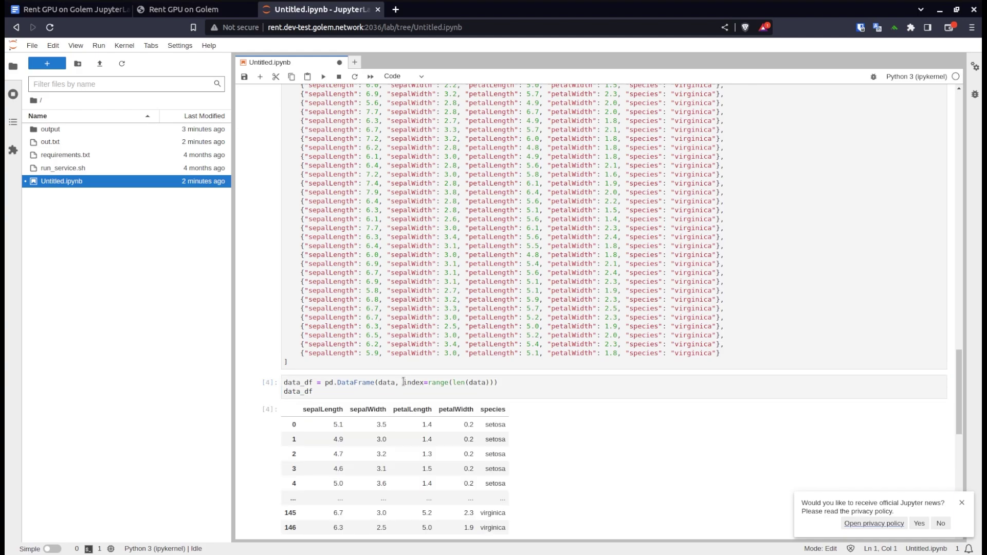
pyautogui.scroll(-1, 403, 382)
pyautogui.scroll(-4, 517, 286)
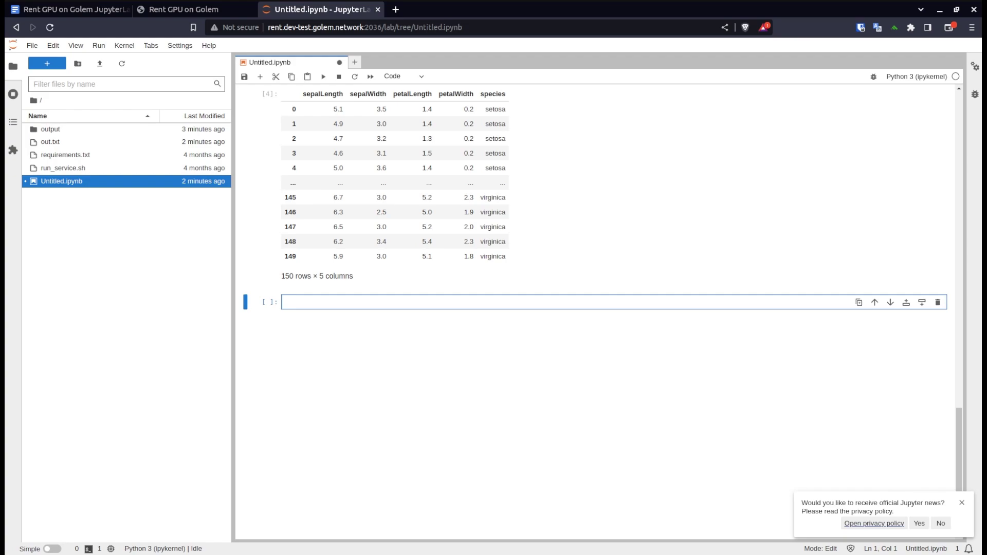
# Run data_df.info() and point out the non-null counts for all five iris columns.
pyautogui.click(324, 306)
pyautogui.write('data_df.info()')
pyautogui.hotkey('shift', 'Return')
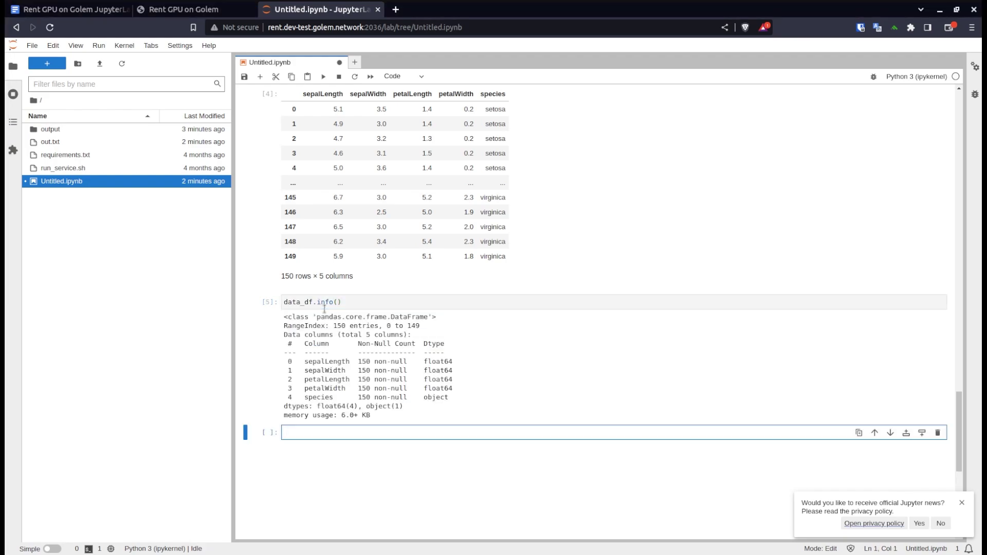
pyautogui.click(360, 361)
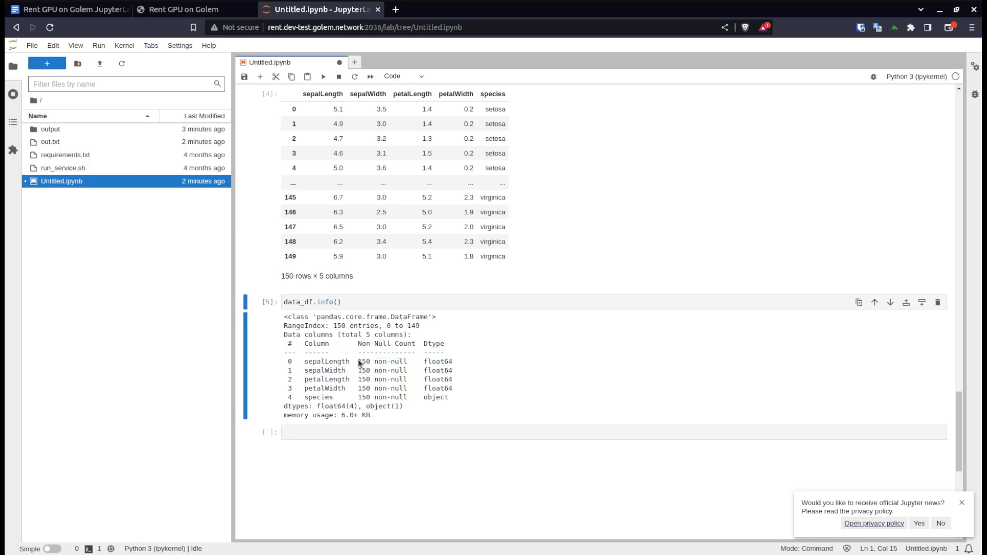
pyautogui.moveTo(361, 363); pyautogui.dragTo(384, 376)
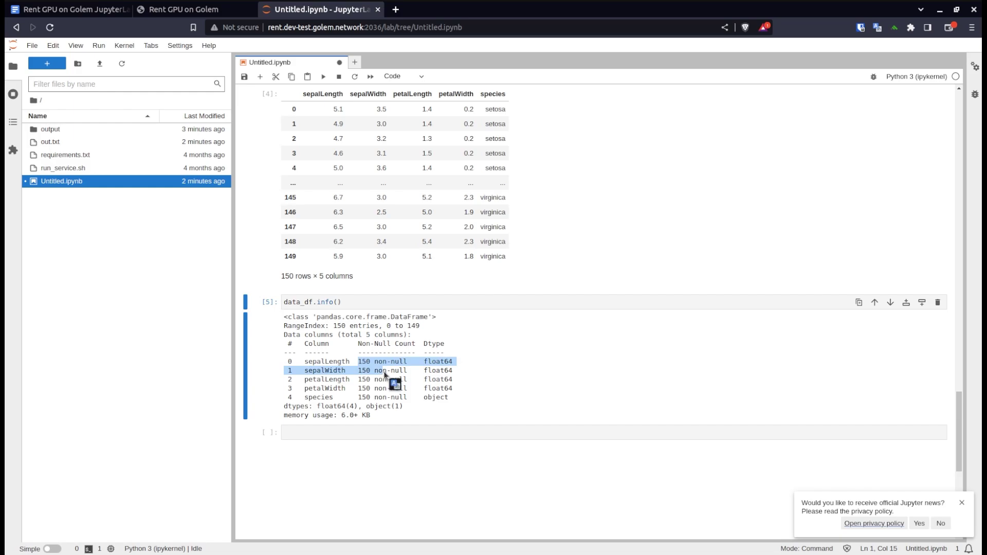
pyautogui.click(383, 374)
pyautogui.click(333, 154)
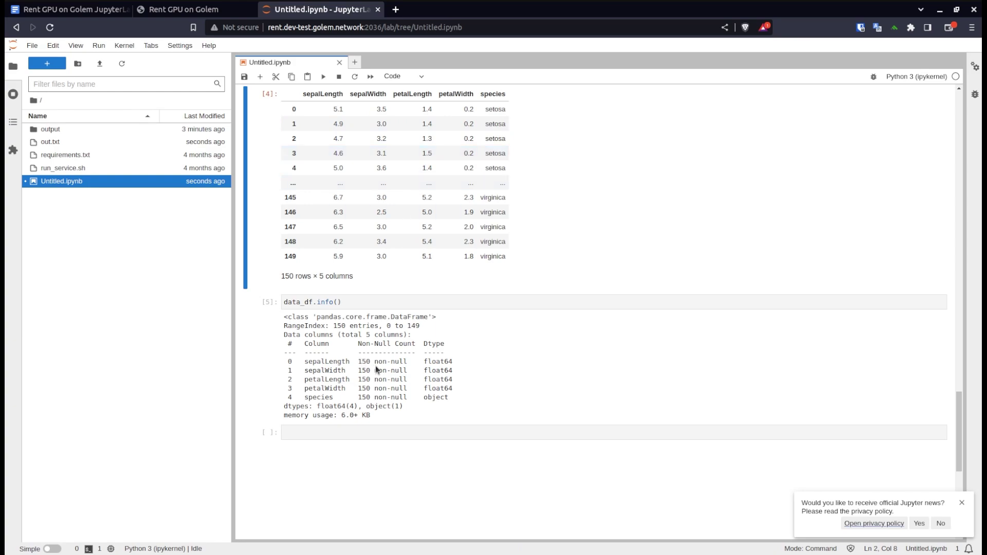
pyautogui.moveTo(376, 363); pyautogui.dragTo(406, 399)
pyautogui.click(406, 399)
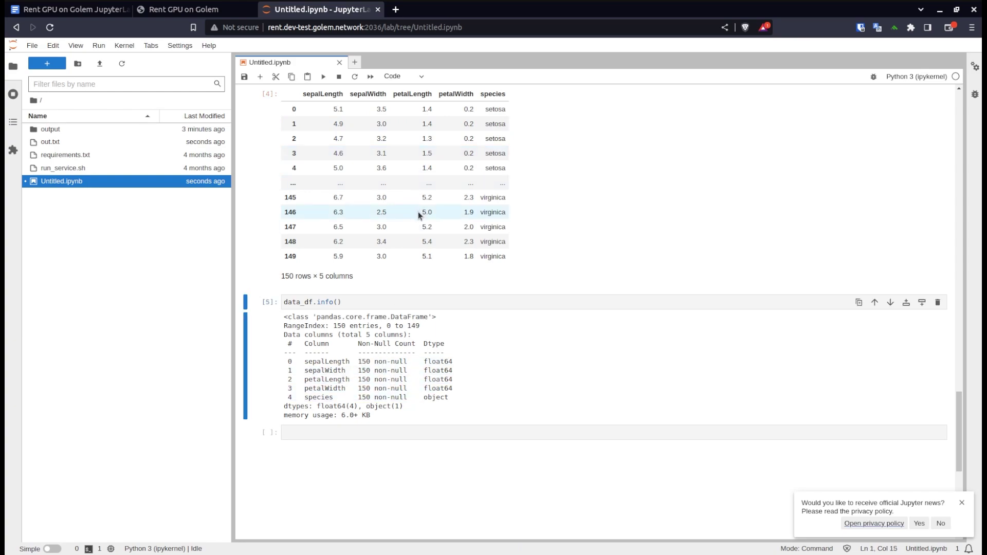
pyautogui.scroll(-1, 394, 191)
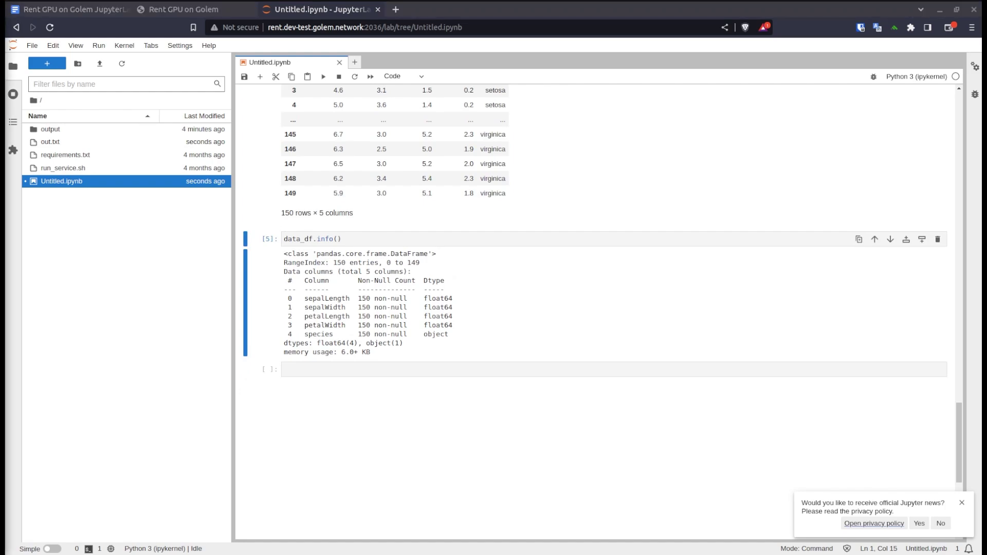
# Run sns.set_style('whitegrid') and sns.pairplot(data_df, hue='species', palette='Dark2') in the bottom cell.
pyautogui.click(323, 369)
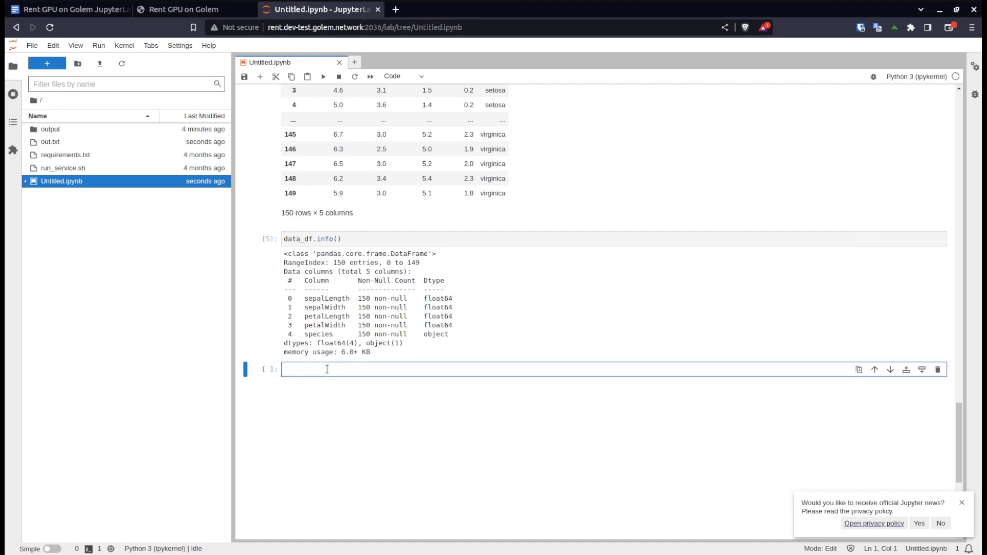
pyautogui.write("sns.set_style('whitegrid') sns.pairplot(data_df, hue='species',palette='Dark2')")
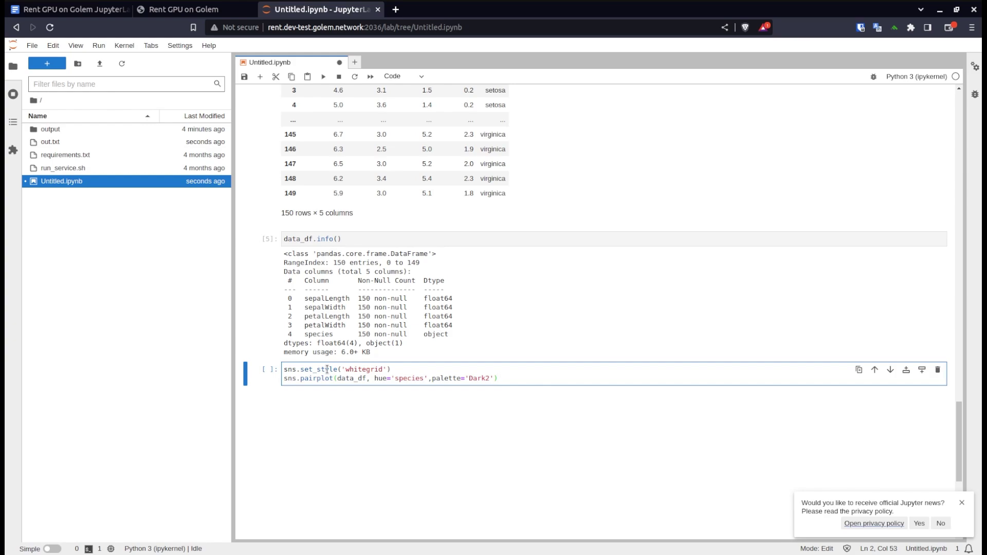
pyautogui.hotkey('shift', 'Return')
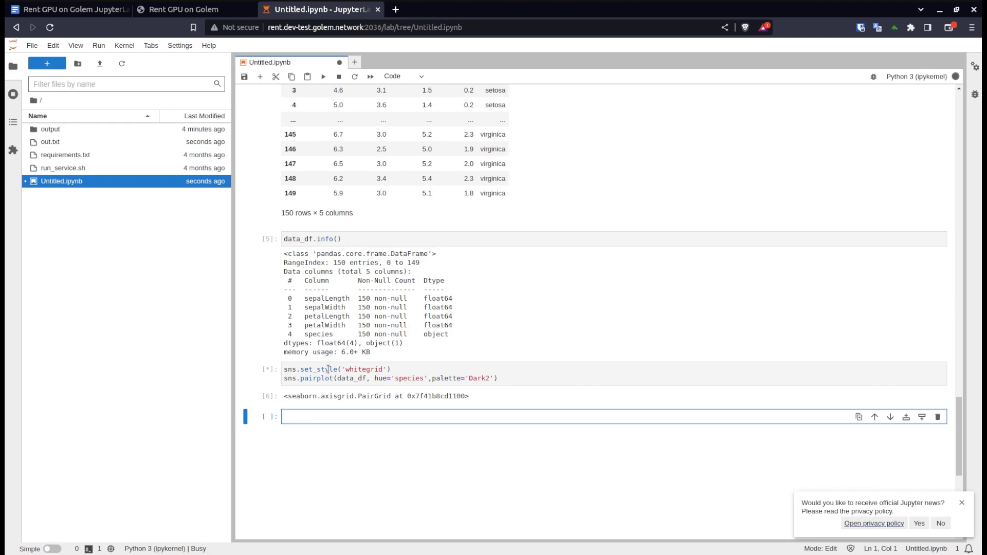
pyautogui.scroll(-3, 328, 320)
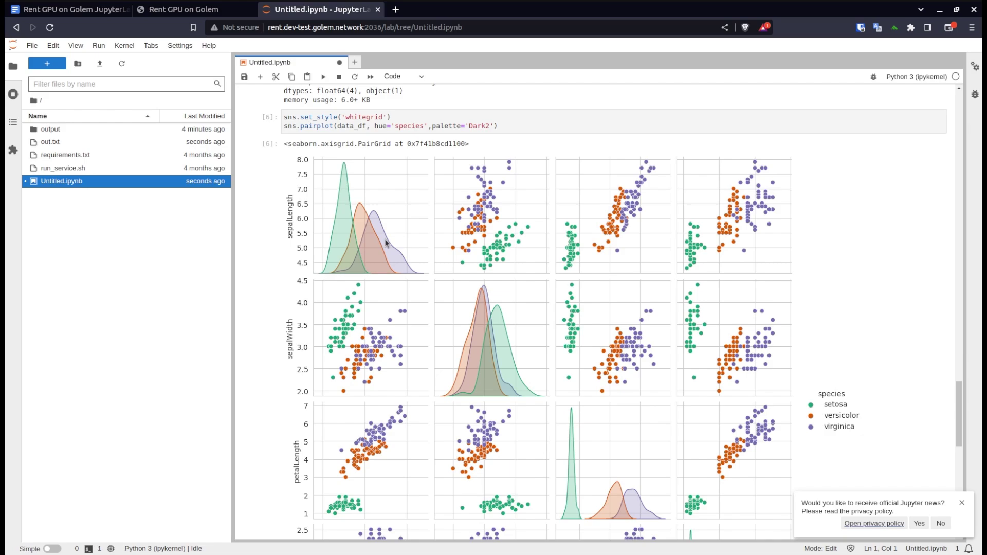
pyautogui.scroll(-2, 387, 244)
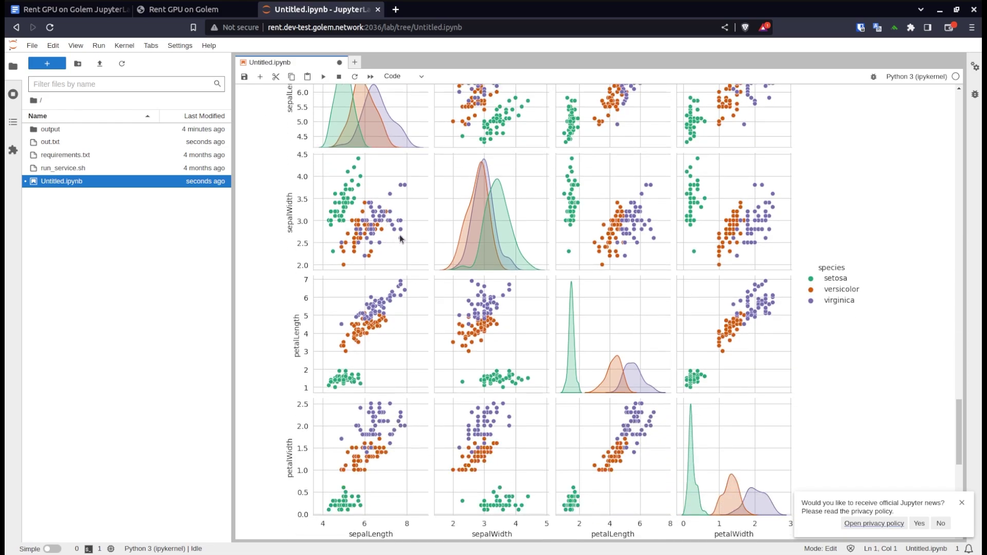
pyautogui.scroll(2, 399, 237)
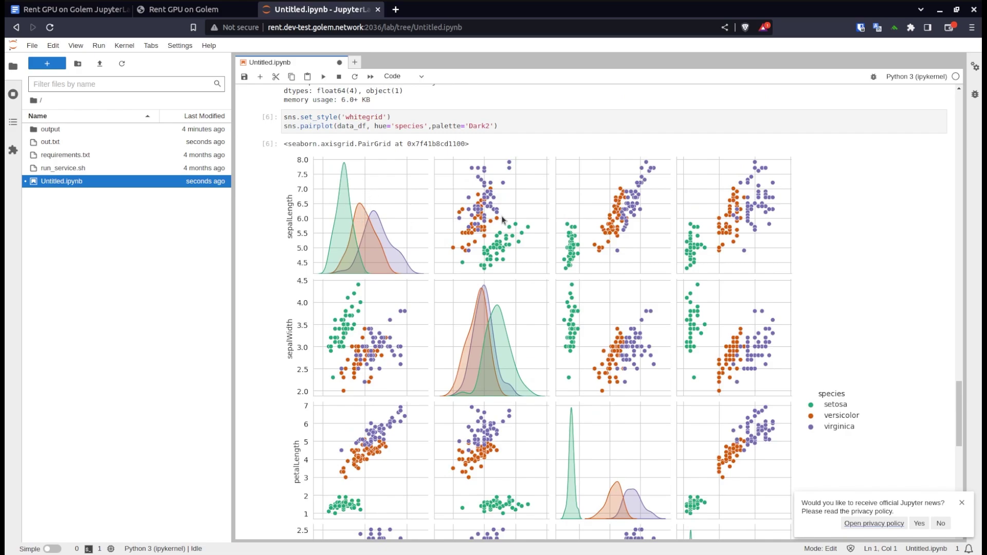
pyautogui.scroll(-2, 499, 219)
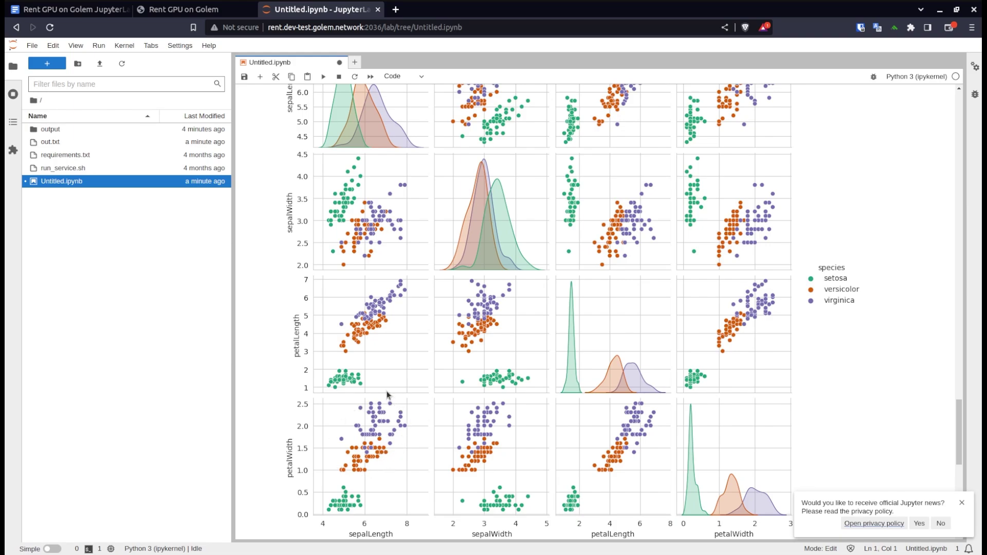
pyautogui.scroll(2, 485, 327)
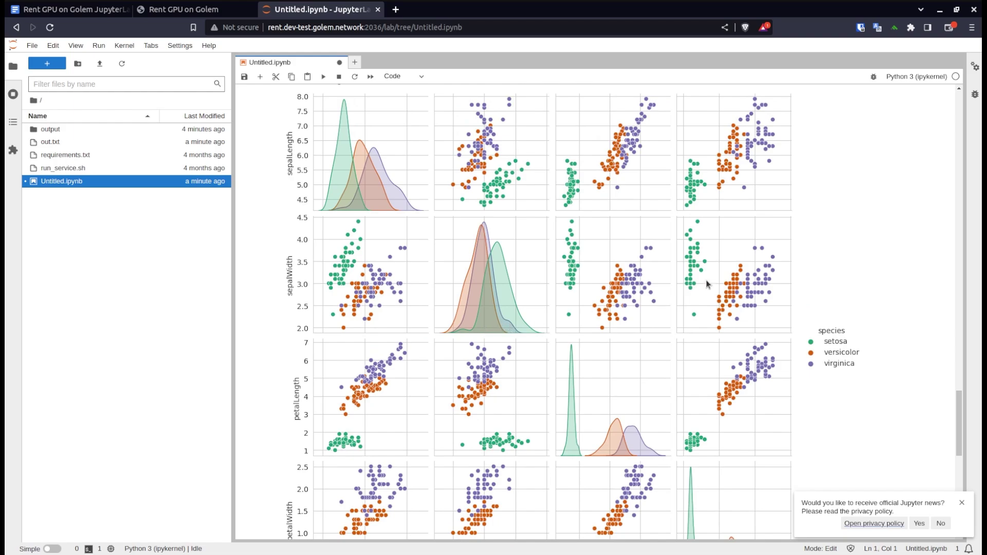
pyautogui.scroll(-2, 704, 283)
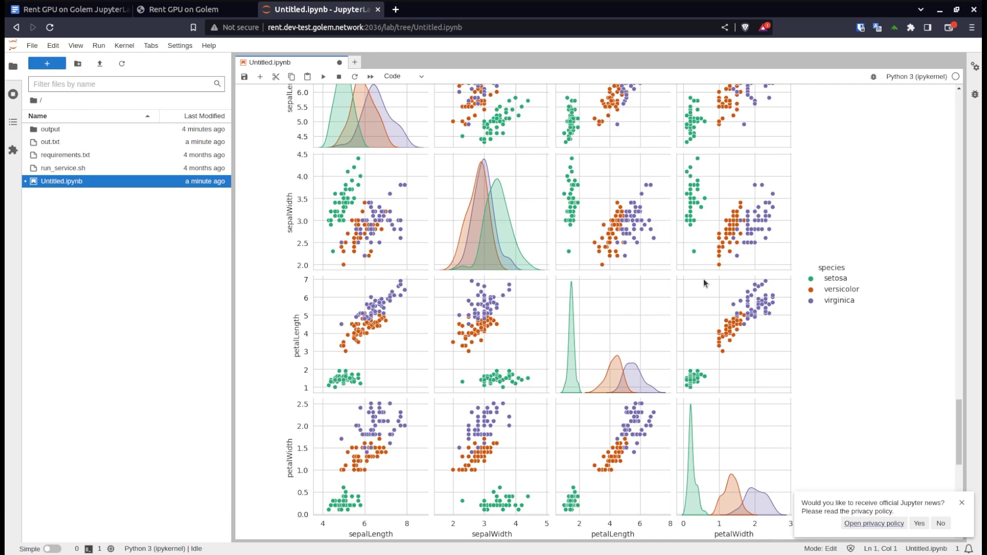
pyautogui.scroll(-2, 703, 282)
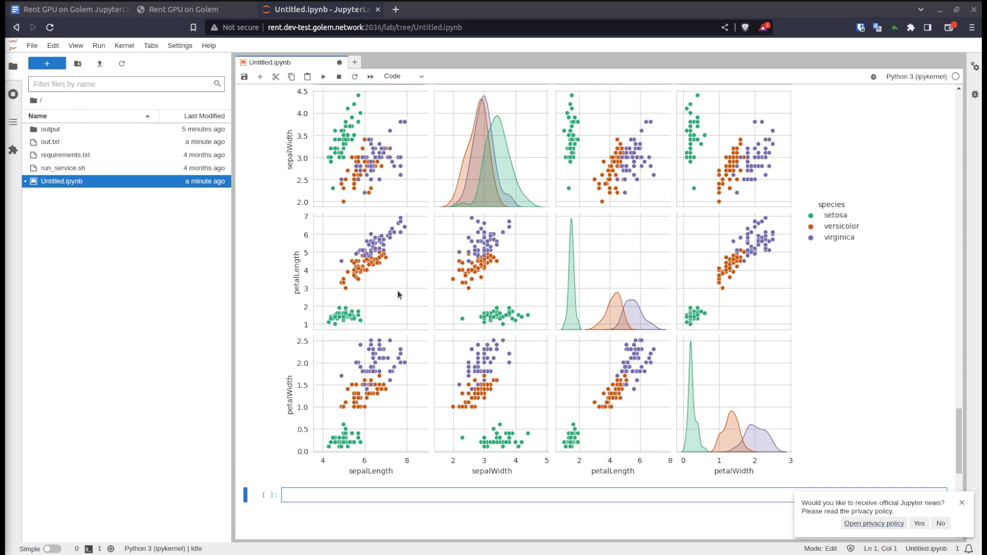
pyautogui.scroll(-5, 329, 369)
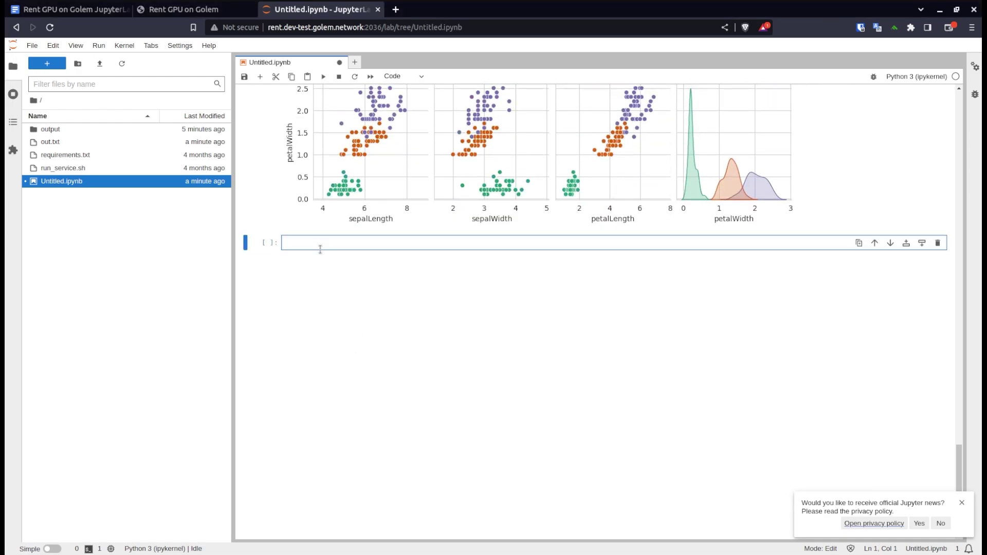
# Paste the split code, pointing out the feature line dropping species and the species target line.
pyautogui.write("X=data_df.drop(['species'],axis=1) y=data_df['species'] X_train, X_test, y_train, y_test = train_test_split(X, y, test_size=0.30, random_state=101) X_train.head()")
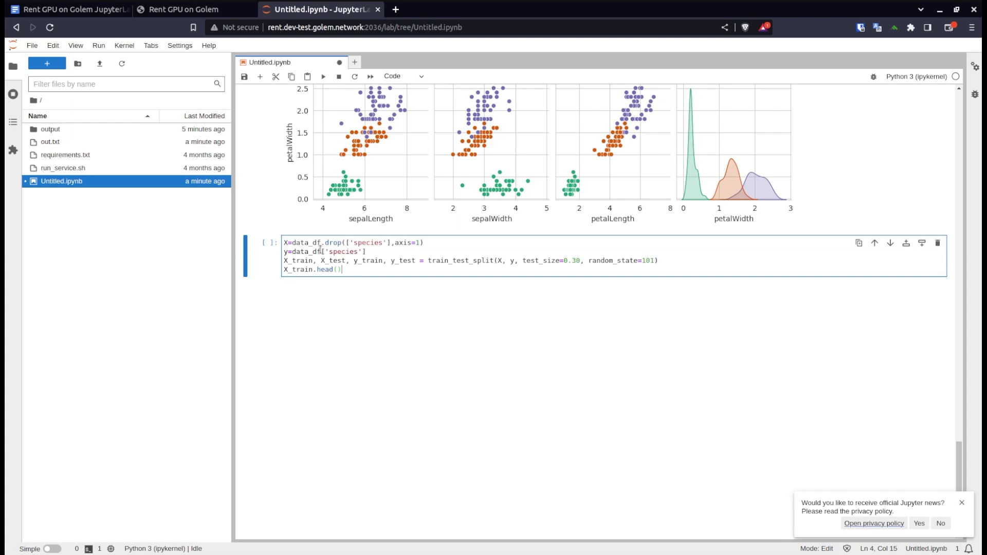
pyautogui.tripleClick(319, 243)
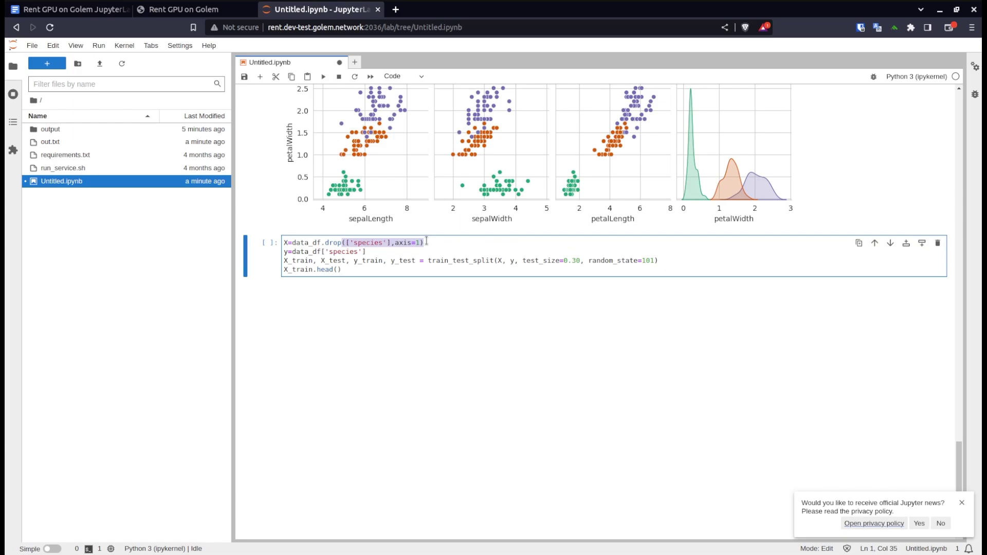
pyautogui.click(379, 255)
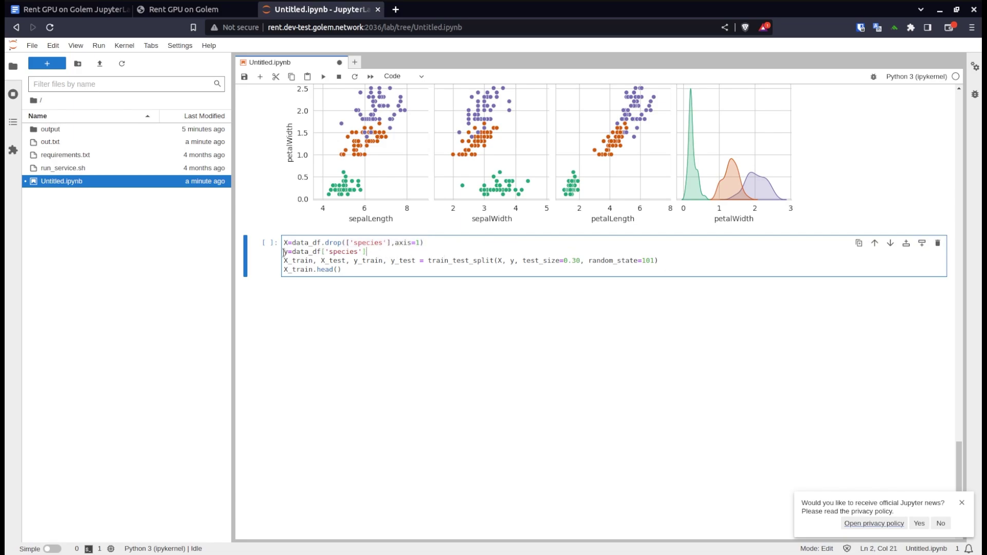
pyautogui.moveTo(283, 252); pyautogui.dragTo(311, 255)
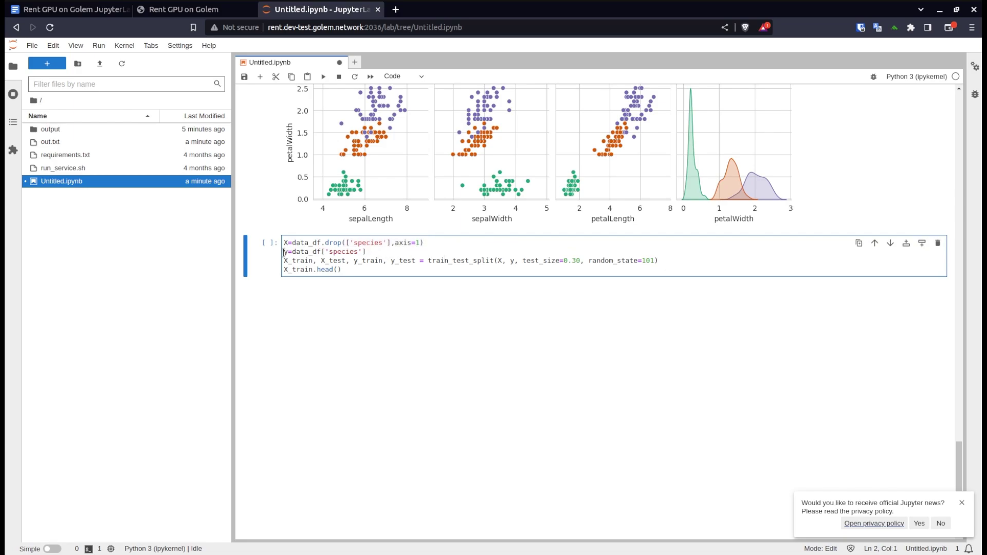
pyautogui.doubleClick(316, 244)
pyautogui.tripleClick(325, 253)
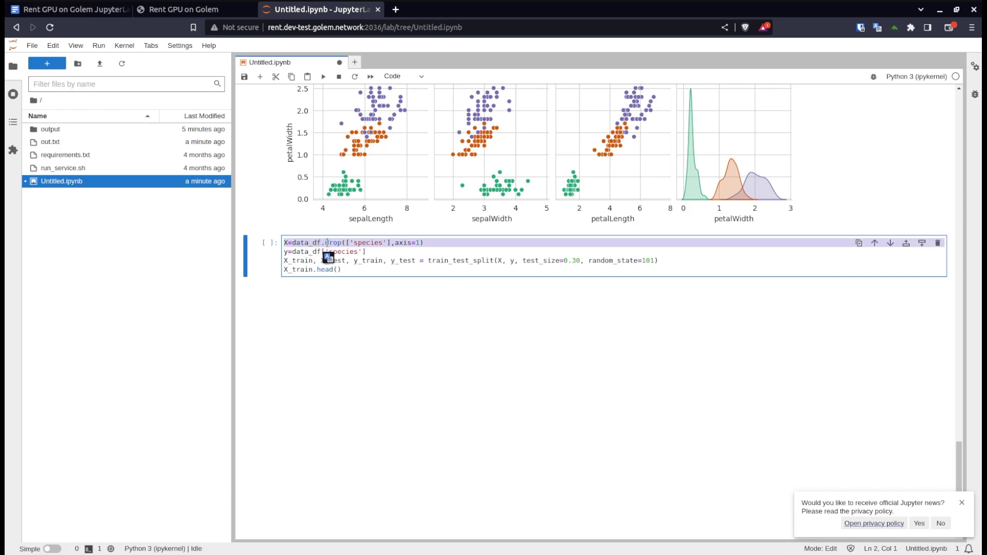
pyautogui.doubleClick(308, 252)
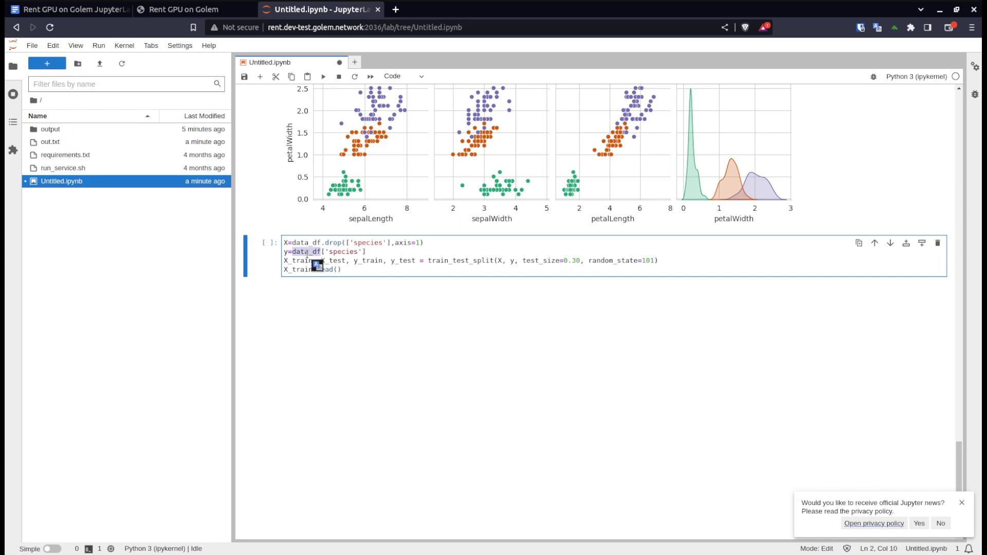
pyautogui.press('End')
pyautogui.keyDown('shift'); pyautogui.click(292, 253); pyautogui.keyUp('shift')
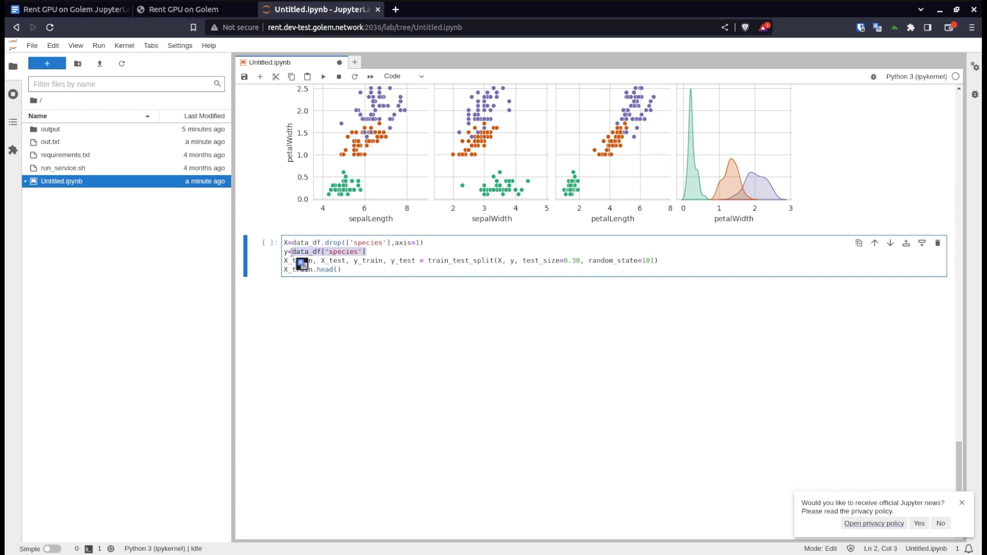
pyautogui.click(342, 268)
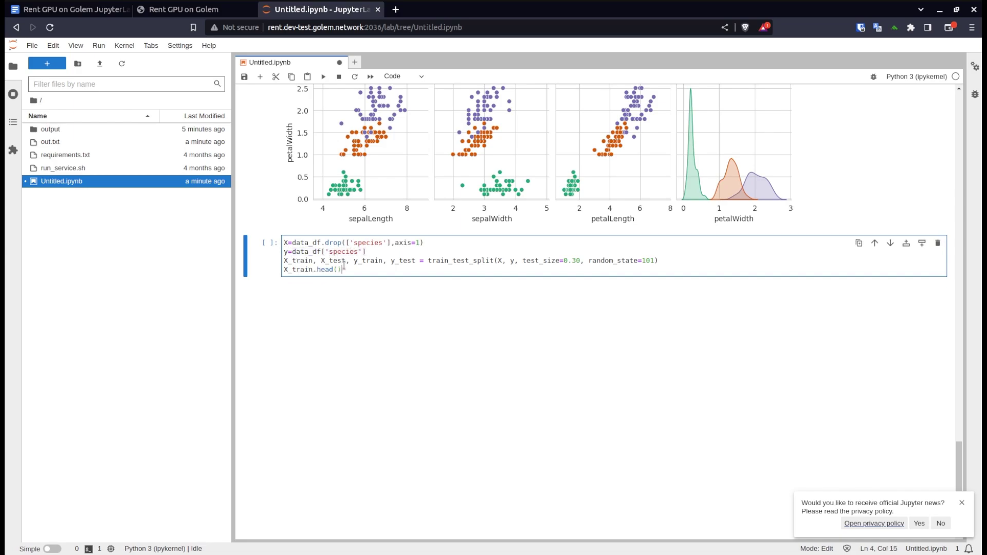
# Point out X_train, X_test and y_train in the train_test_split line, then run the cell.
pyautogui.moveTo(284, 260); pyautogui.dragTo(637, 261)
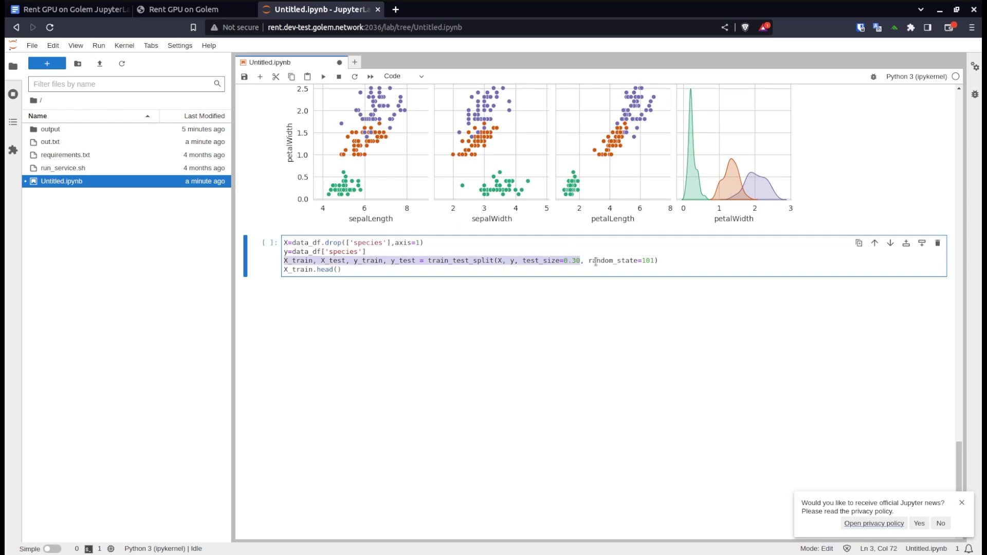
pyautogui.click(637, 260)
pyautogui.moveTo(291, 261); pyautogui.dragTo(416, 264)
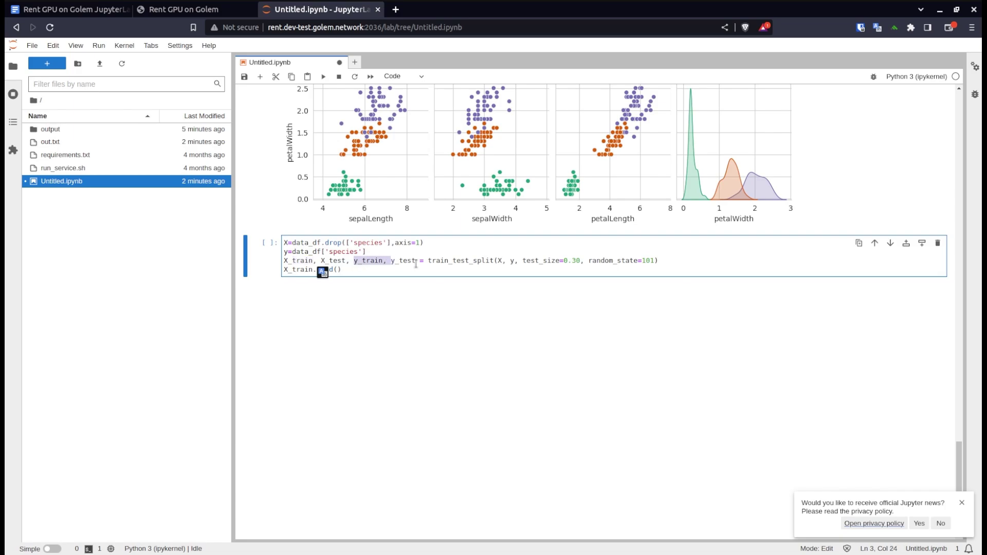
pyautogui.doubleClick(335, 261)
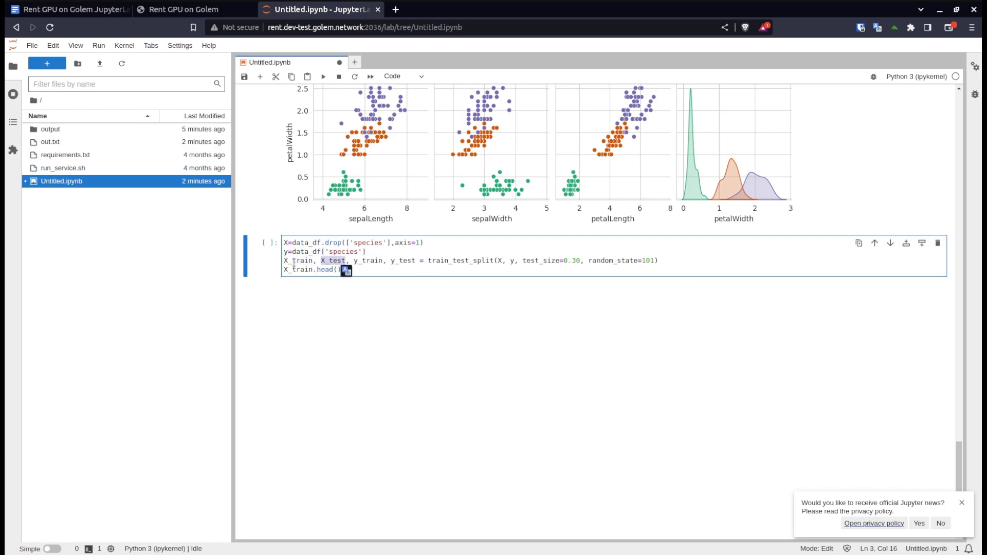
pyautogui.doubleClick(293, 261)
pyautogui.doubleClick(336, 261)
pyautogui.doubleClick(370, 261)
pyautogui.click(394, 272)
pyautogui.hotkey('shift', 'Return')
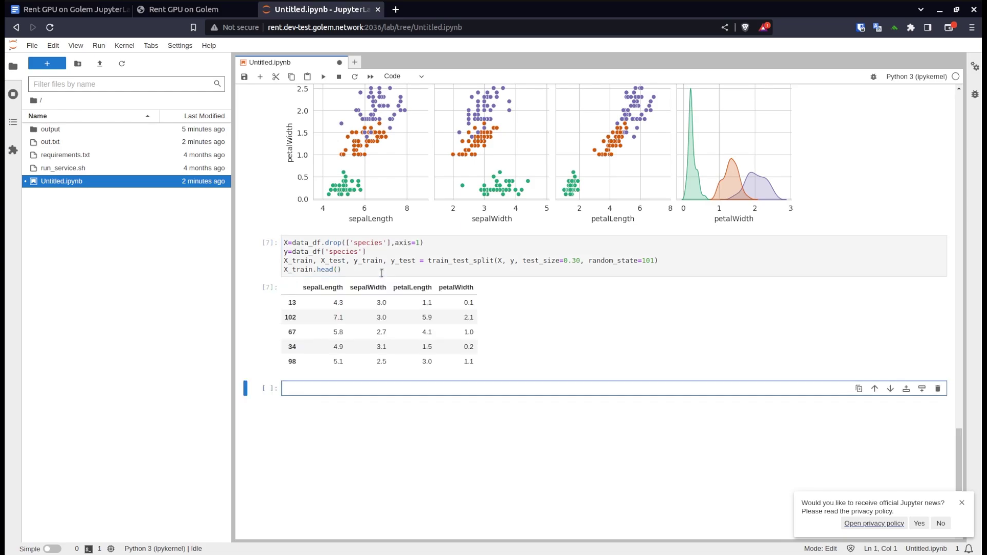
# Point out the X_train preview rows and the word 'species', then save the notebook.
pyautogui.moveTo(334, 303); pyautogui.dragTo(473, 362)
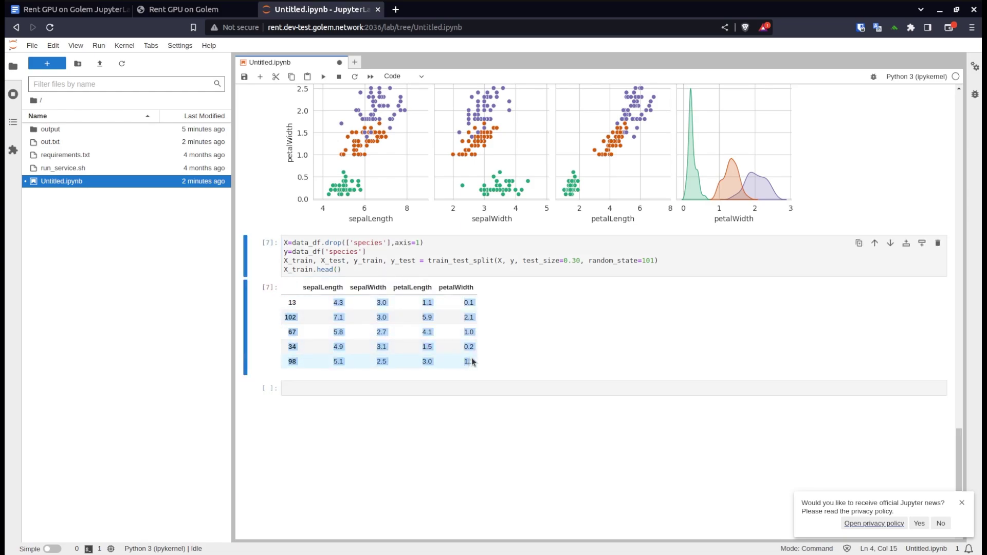
pyautogui.click(488, 293)
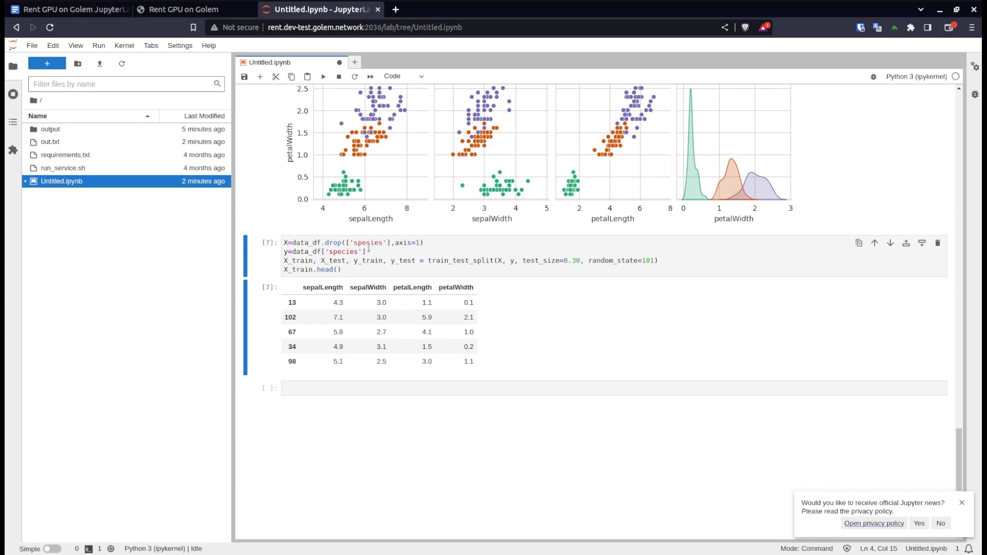
pyautogui.doubleClick(369, 243)
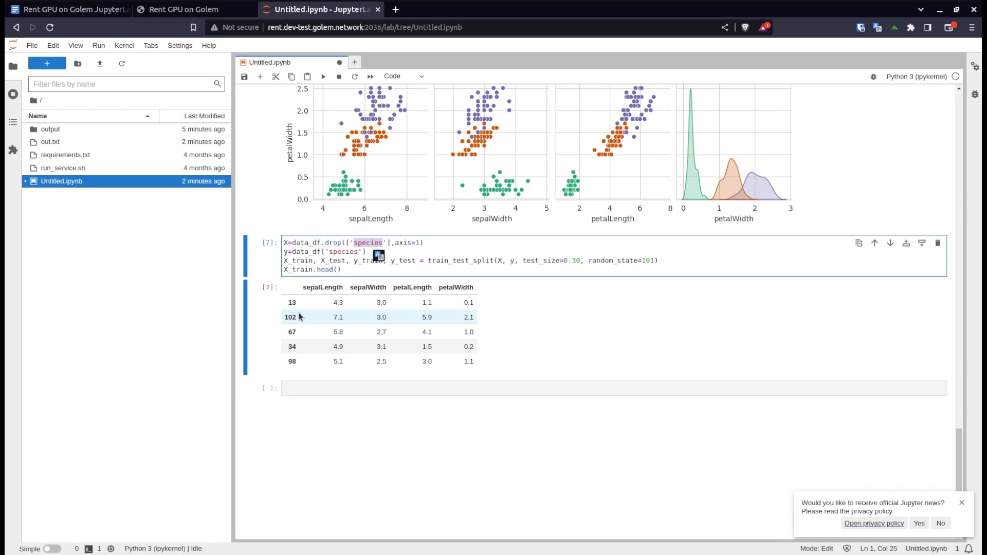
pyautogui.hotkey('ctrl', 's')
# Run model=SVC(), model.fit(X_train, y_train) and predictions = model.predict(X_test) in separate cells.
pyautogui.click(309, 389)
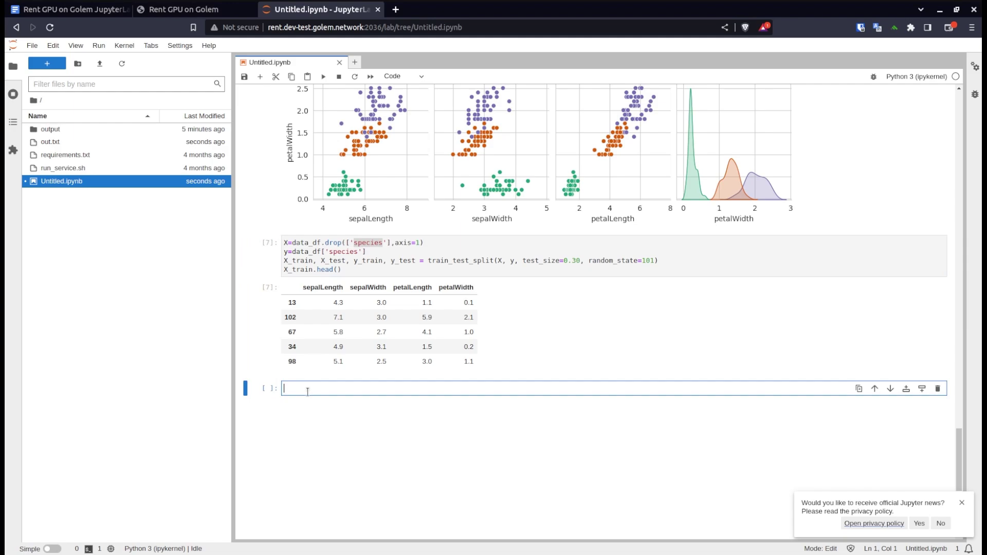
pyautogui.write('model=SVC()')
pyautogui.hotkey('shift', 'Return')
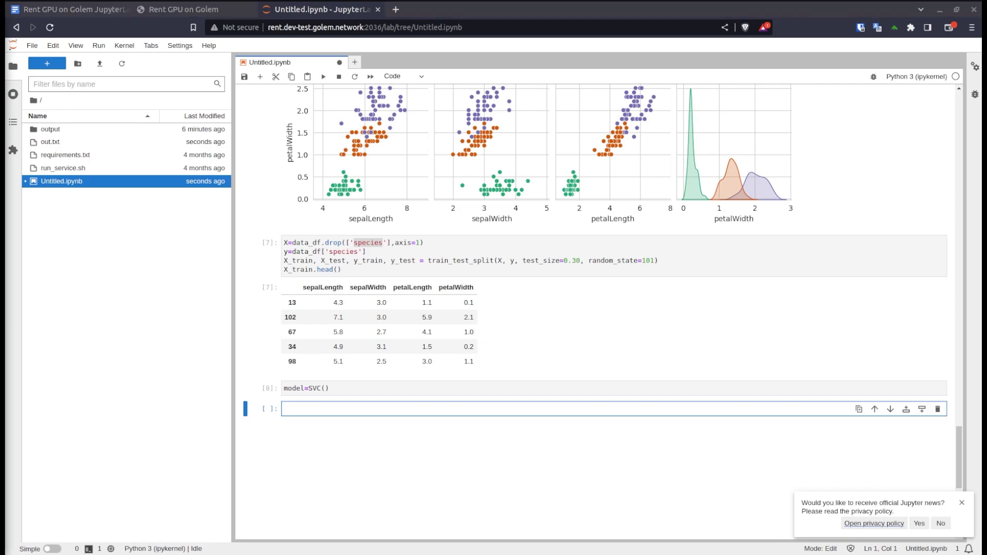
pyautogui.write('model.fit(X_train,y_train)')
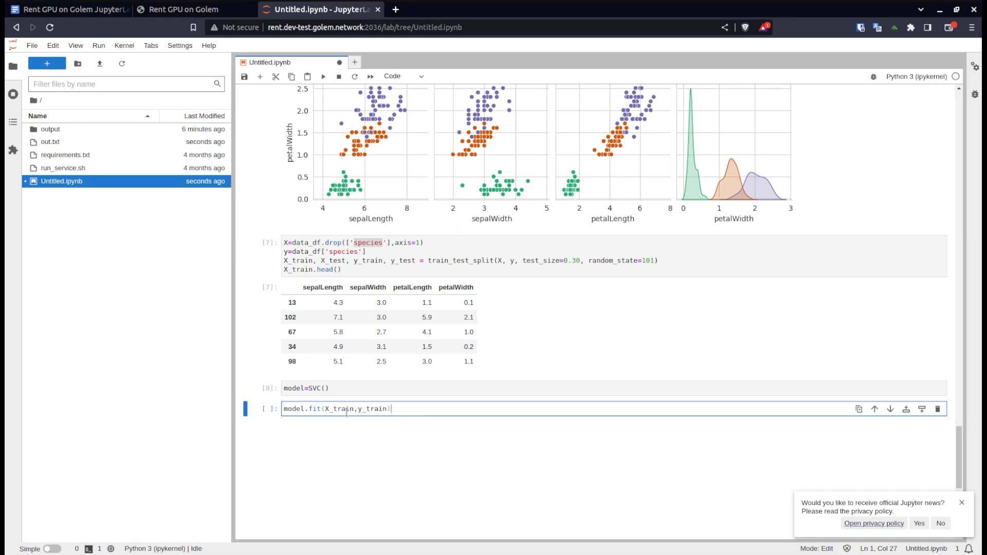
pyautogui.hotkey('shift', 'Return')
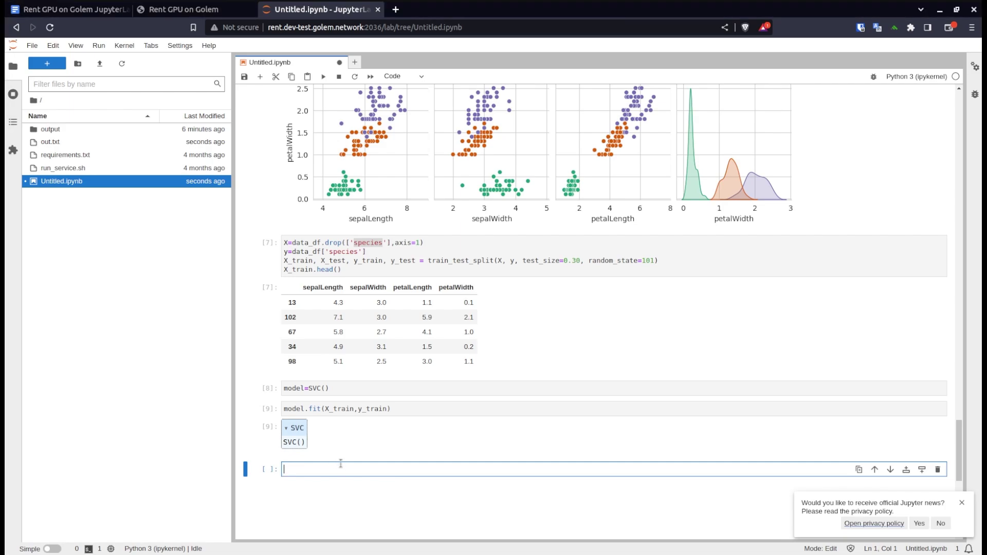
pyautogui.write('predictions = model.predict(X_test)')
pyautogui.hotkey('shift', 'Return')
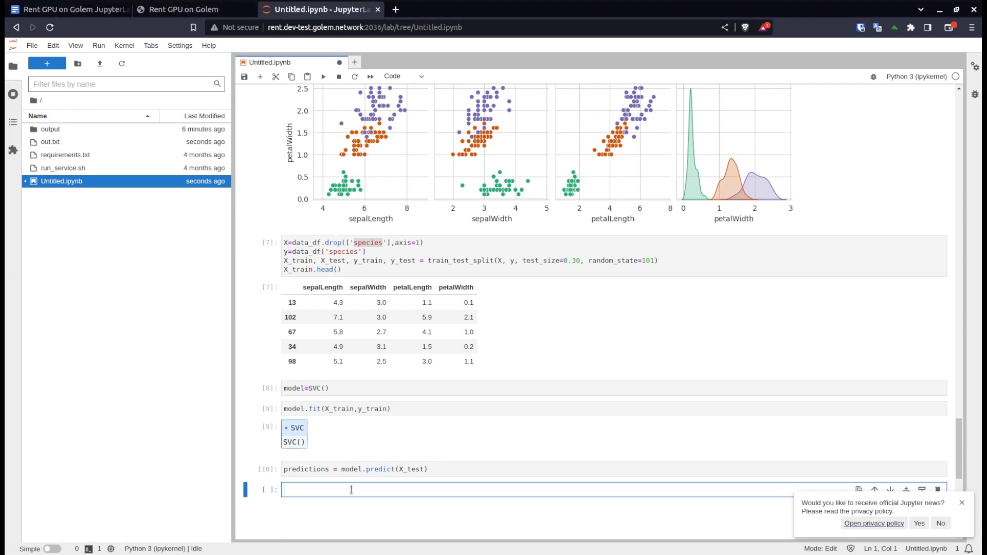
pyautogui.write('print(confusion_matrix(y_test,predictions))')
# Print confusion_matrix(y_test, predictions), highlighting the 13 and the single misclassified count.
pyautogui.hotkey('shift', 'Return')
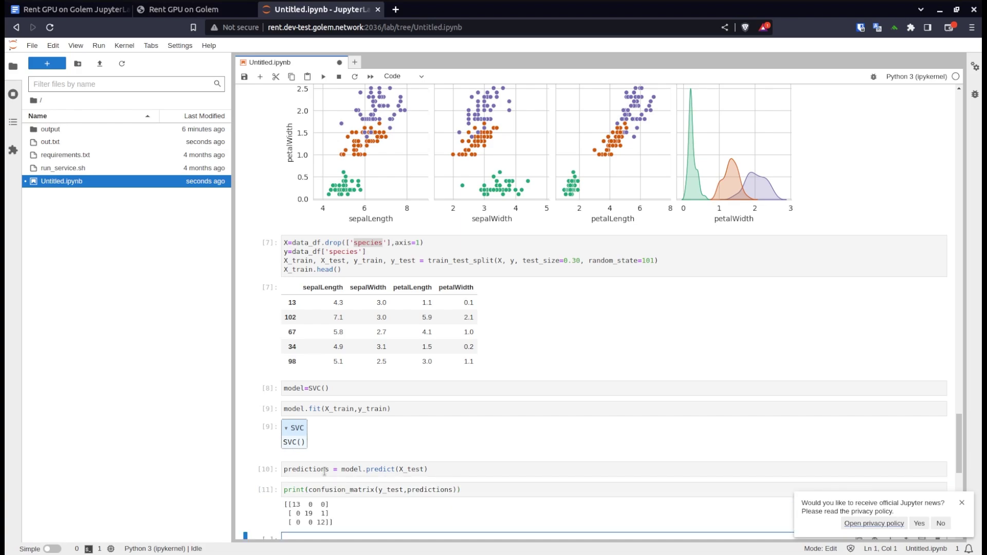
pyautogui.scroll(-3, 309, 454)
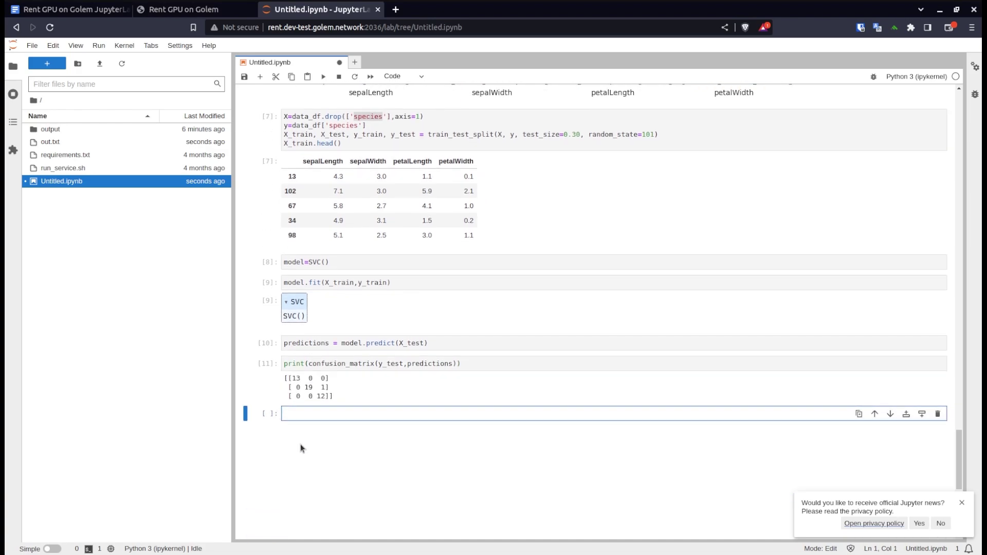
pyautogui.doubleClick(295, 378)
pyautogui.moveTo(294, 377); pyautogui.dragTo(327, 397)
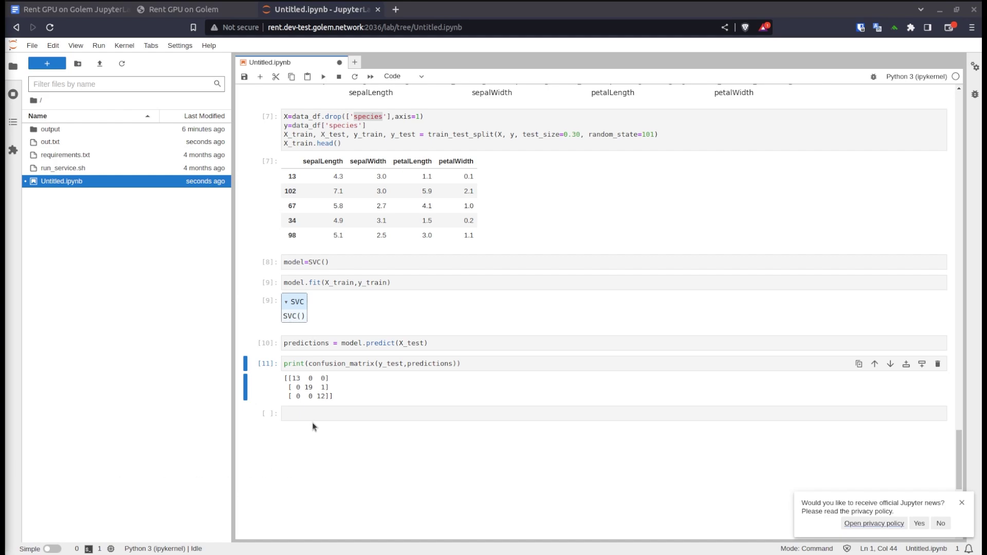
pyautogui.doubleClick(325, 387)
pyautogui.moveTo(325, 387); pyautogui.dragTo(327, 420)
pyautogui.click(327, 420)
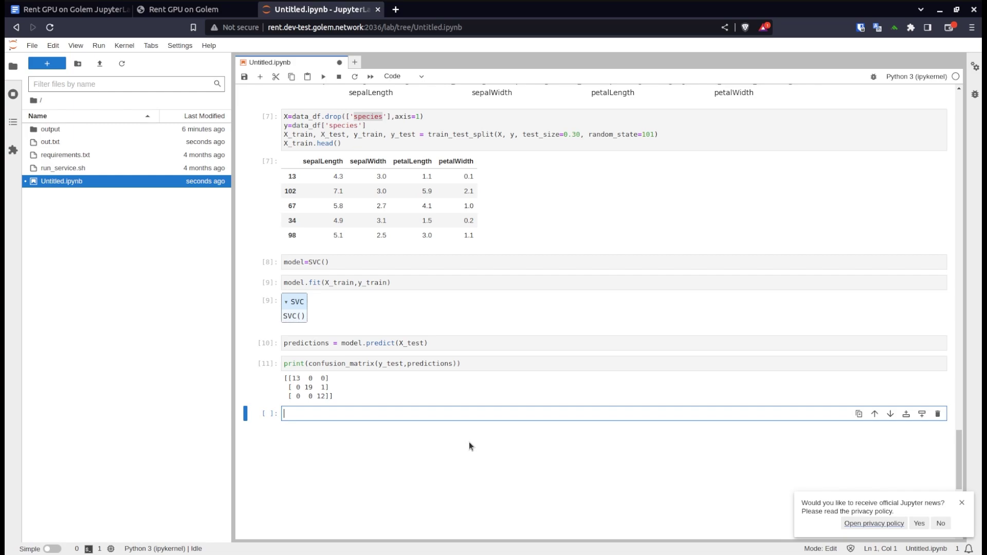
pyautogui.write('print(classification_report(y_test,predictions))')
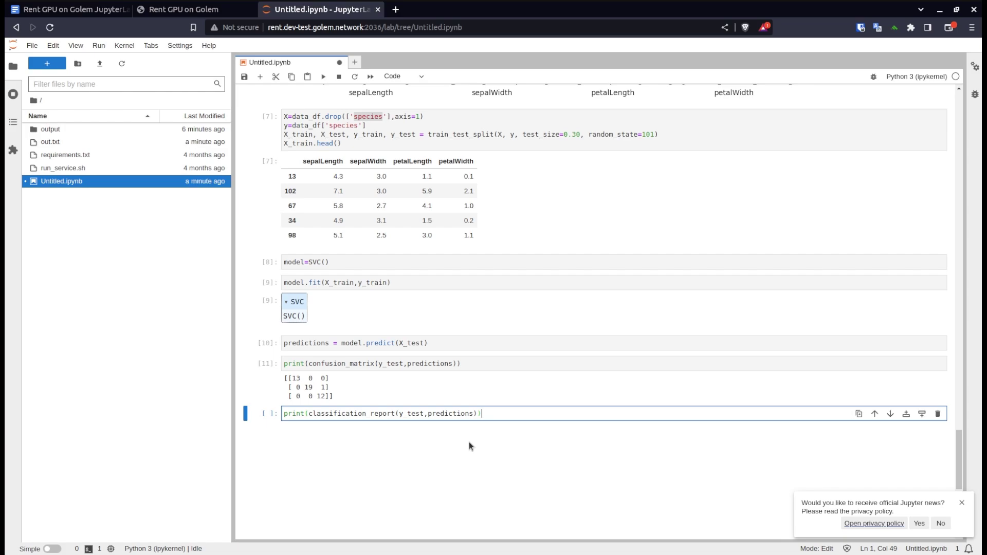
# Print the classification report for the test predictions and highlight its 0.98-accuracy output.
pyautogui.hotkey('shift', 'Return')
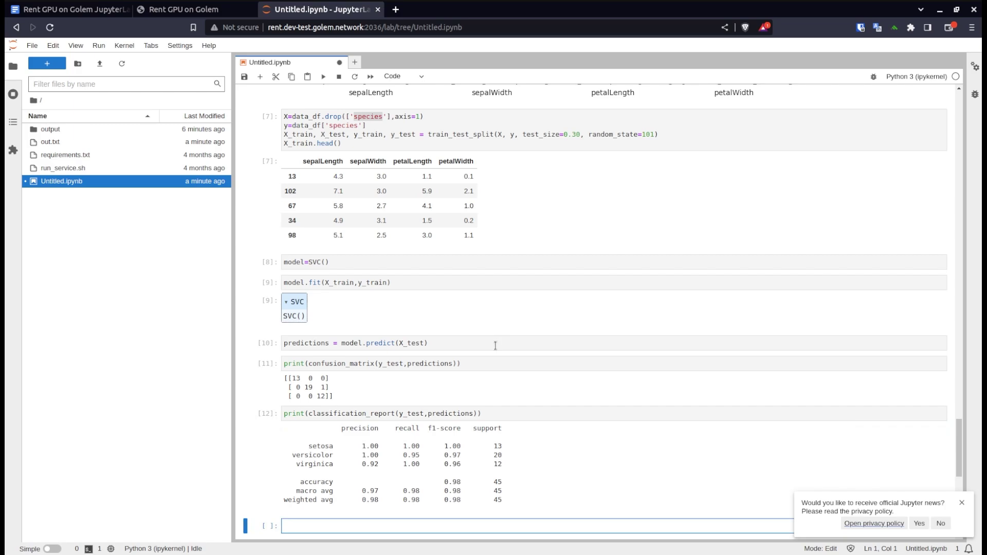
pyautogui.scroll(-1, 497, 326)
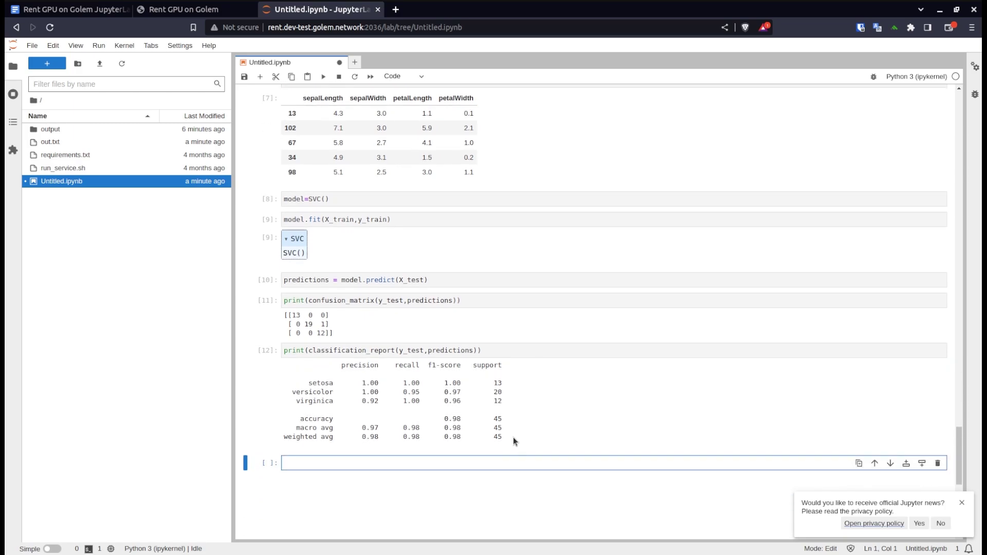
pyautogui.moveTo(512, 436)
pyautogui.mouseDown()
pyautogui.moveTo(293, 386)
pyautogui.moveTo(344, 185)
pyautogui.mouseUp()
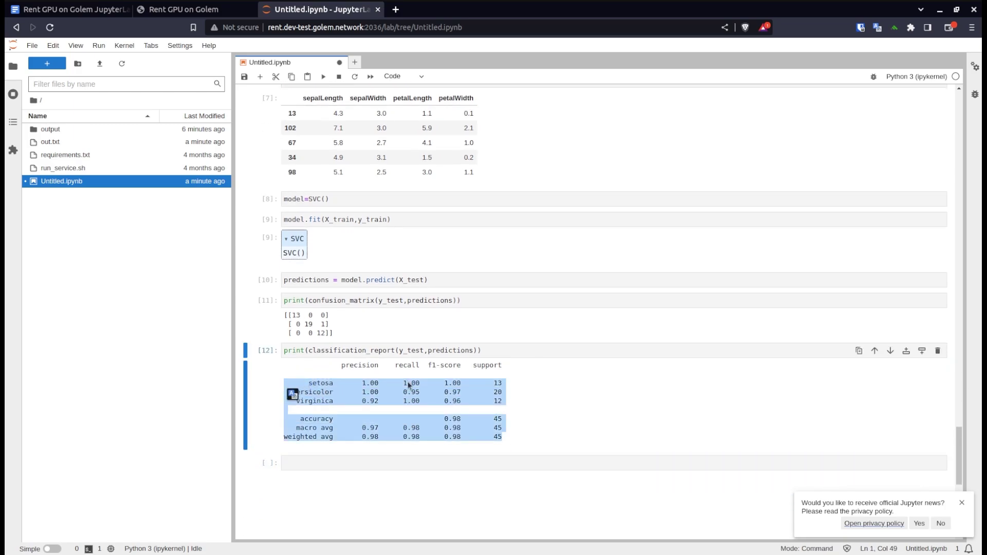
# Switch the model to SVC(kernel='linear') and retrain it on the training data.
pyautogui.click(323, 199)
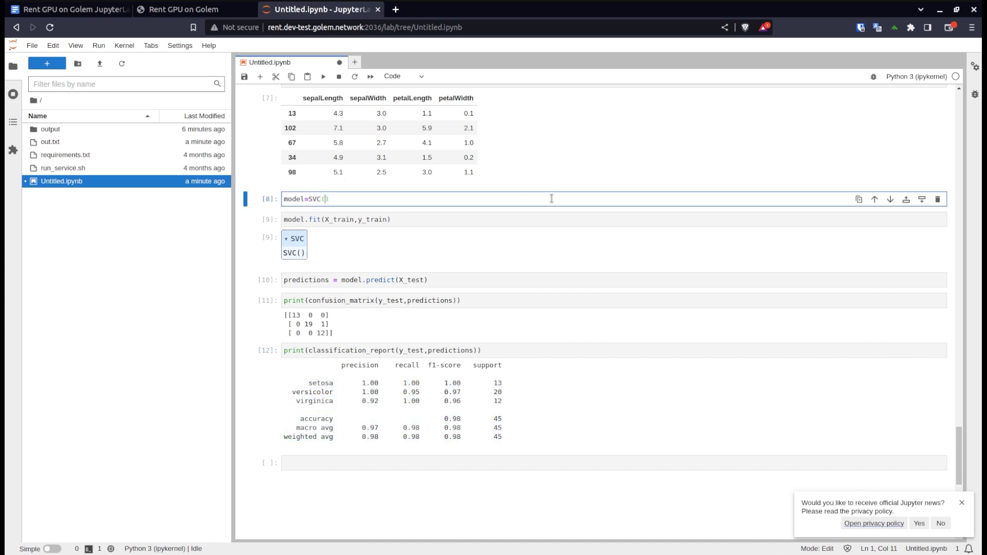
pyautogui.write('kernel')
pyautogui.write("=''")
pyautogui.write('liner')
pyautogui.write('r')
pyautogui.write("')")
pyautogui.hotkey('shift', 'Return')
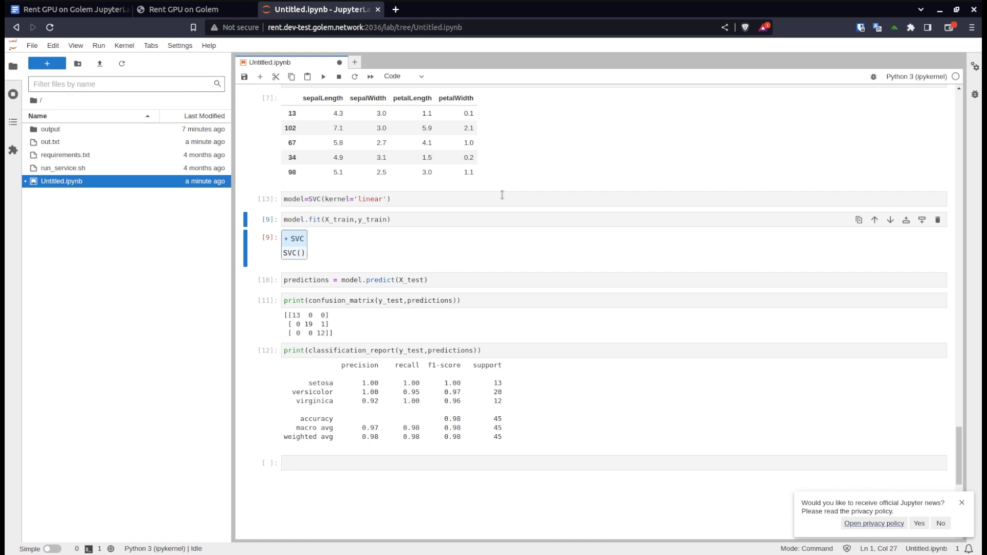
pyautogui.hotkey('shift', 'Return')
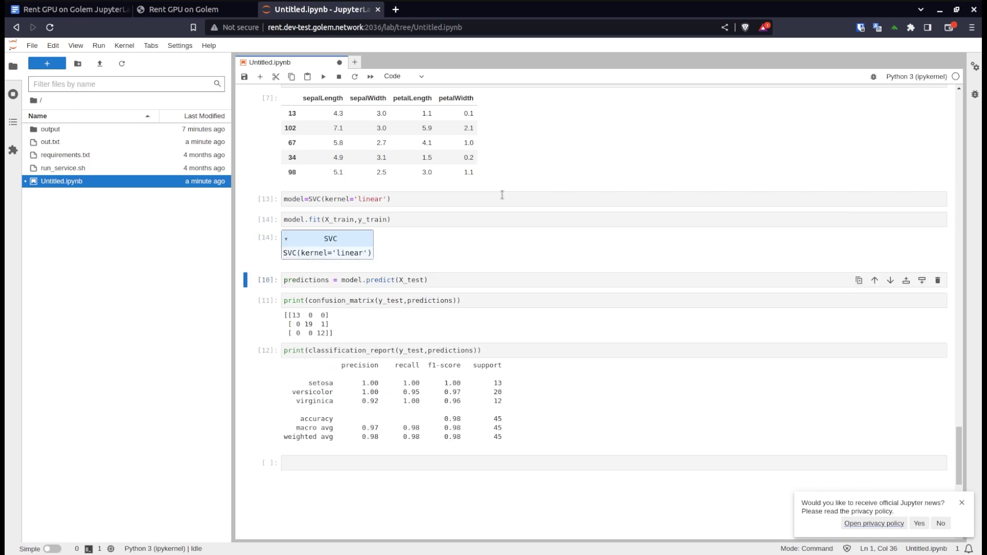
# Recompute the test predictions, confusion matrix and classification report with the linear model.
pyautogui.hotkey('shift', 'Return')
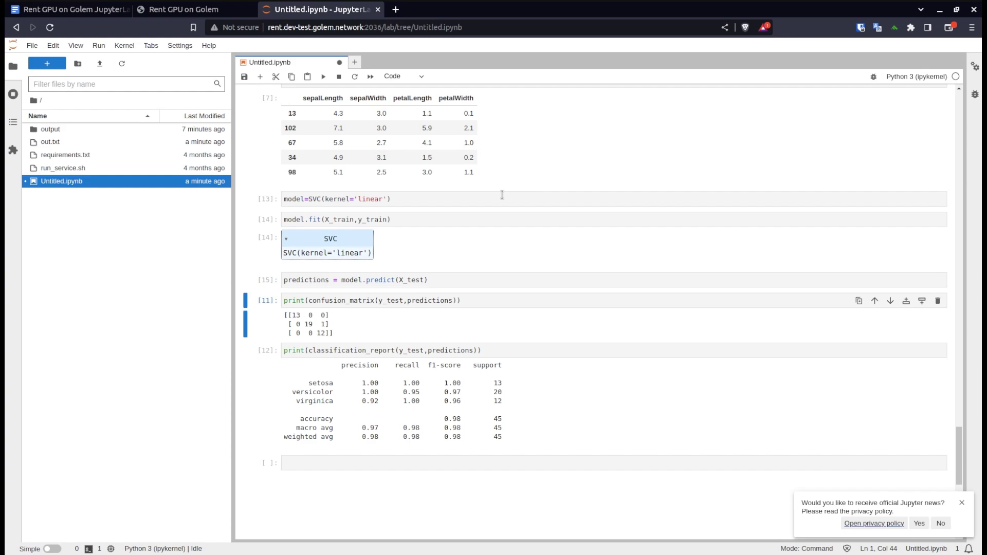
pyautogui.hotkey('shift', 'Return')
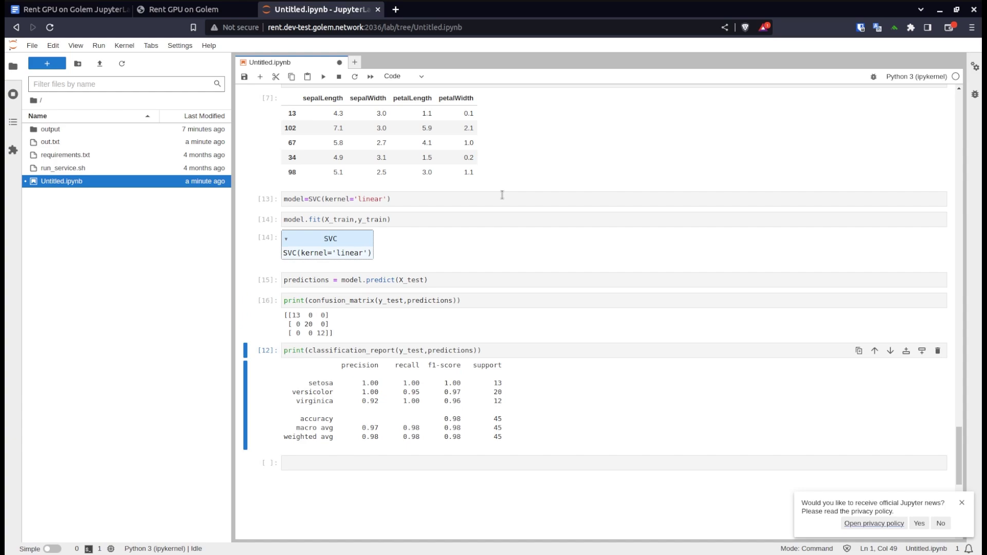
pyautogui.hotkey('shift', 'Return')
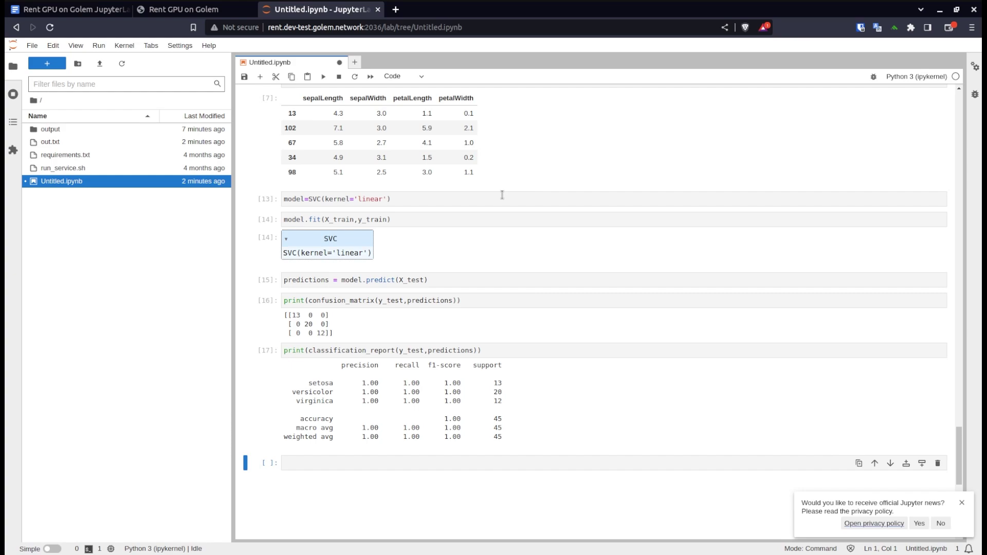